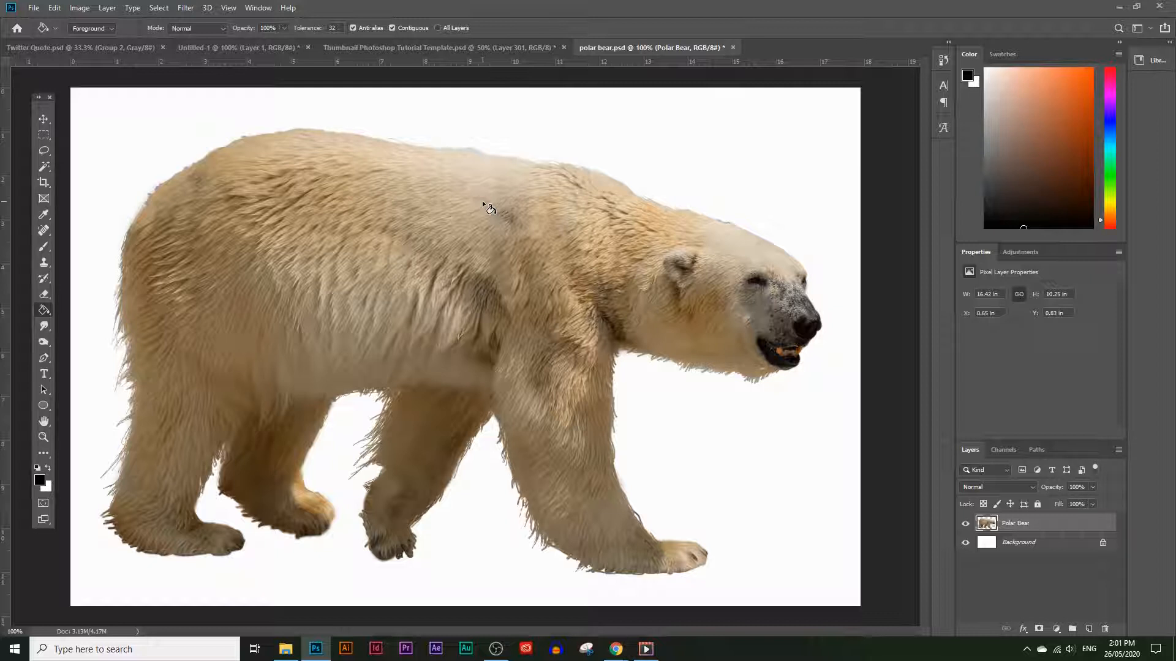
# Copy the flock-of-birds forest photo from Pexels in the browser and paste it into polar bear.psd in Photoshop
pyautogui.click(1117, 11)
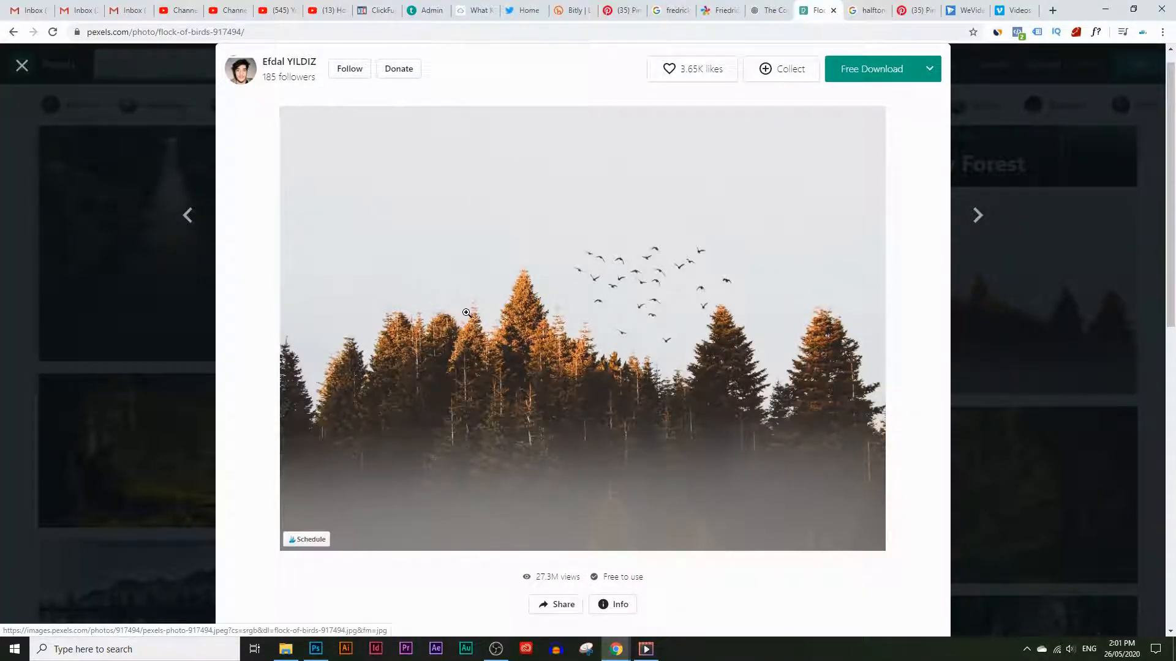
pyautogui.rightClick(525, 235)
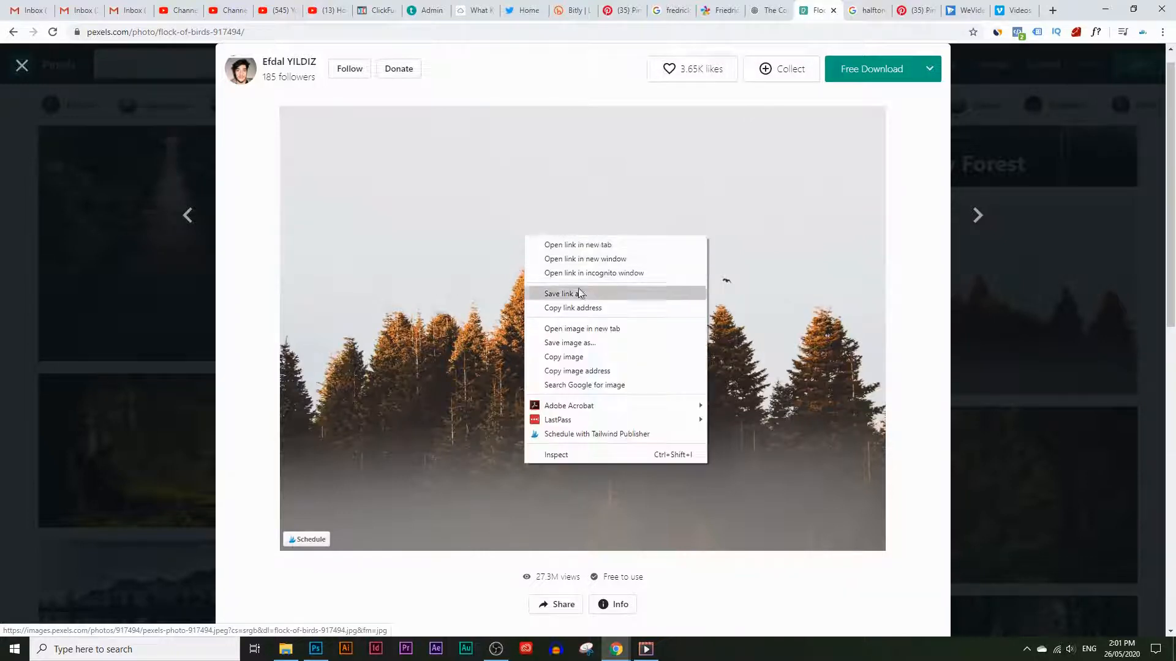
pyautogui.click(579, 353)
pyautogui.click(315, 649)
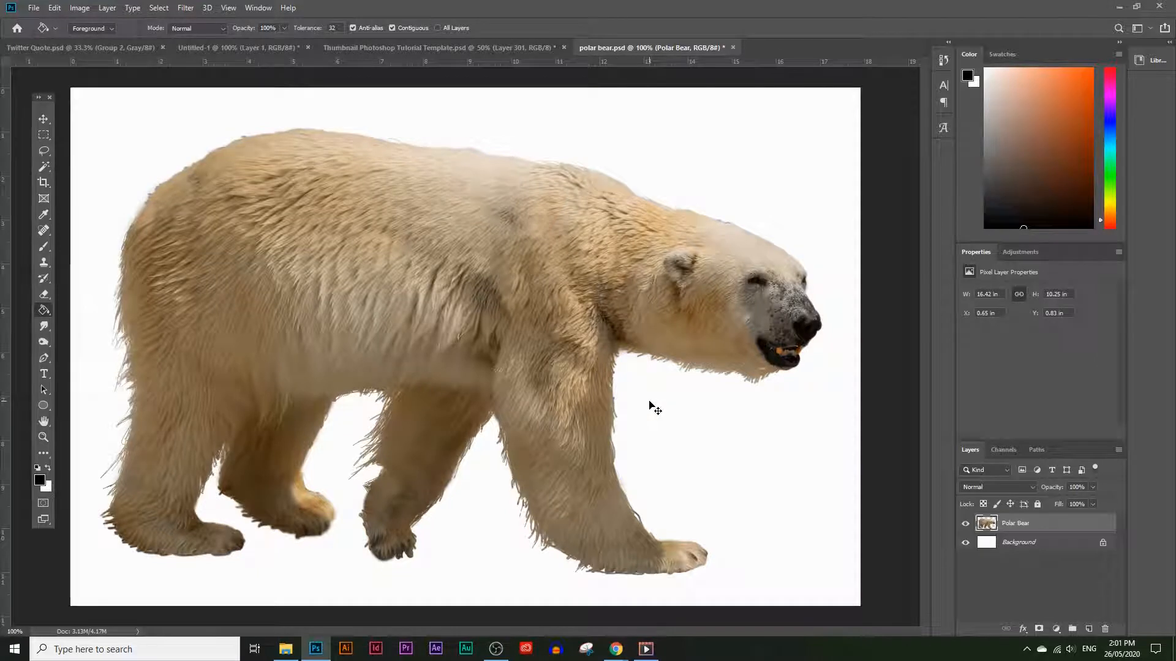
pyautogui.hotkey('ctrl', 'v')
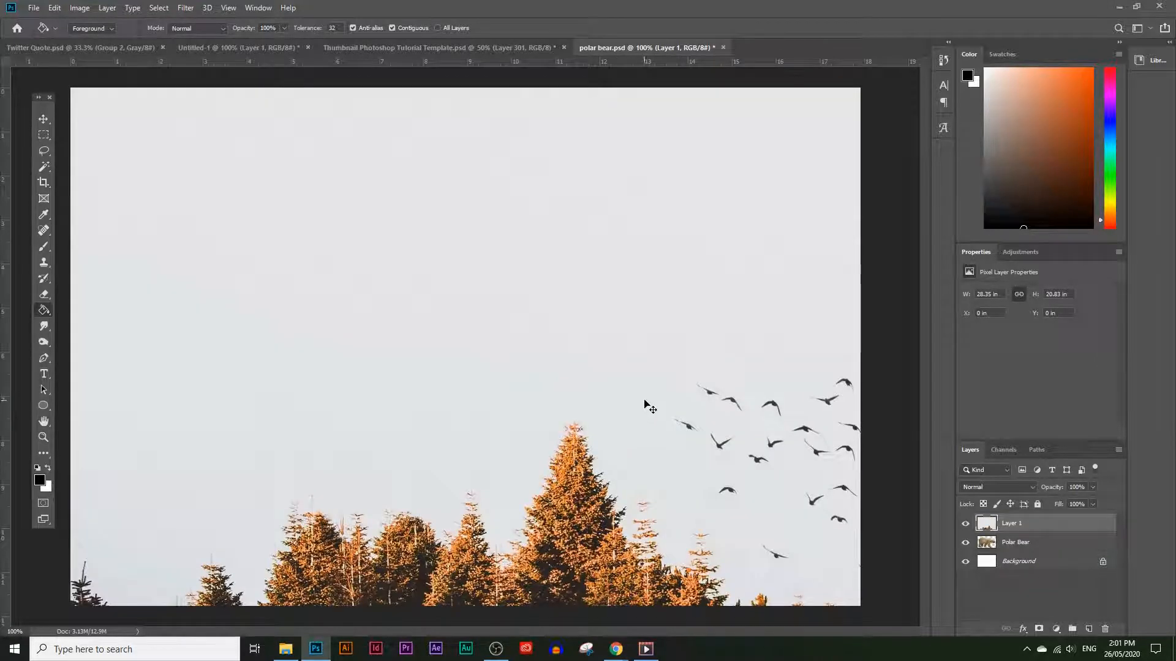
# Scale the pasted forest photo proportionally to about 62.75% and fit it over the canvas
pyautogui.hotkey('ctrl', 't')
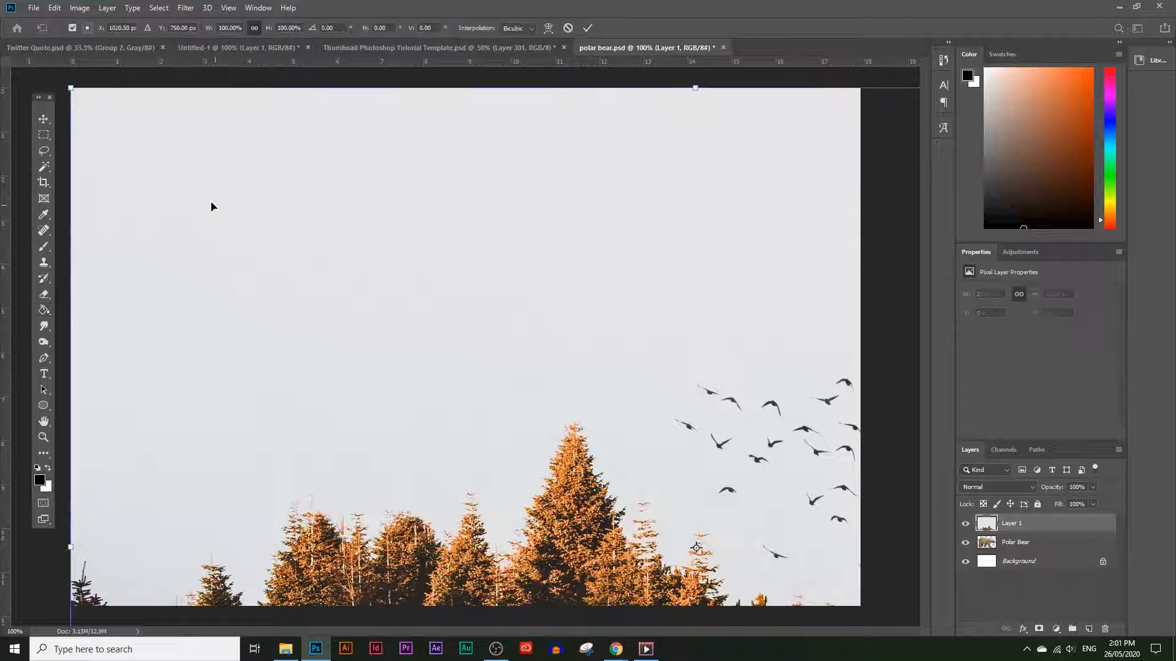
pyautogui.moveTo(69, 85); pyautogui.dragTo(273, 245)
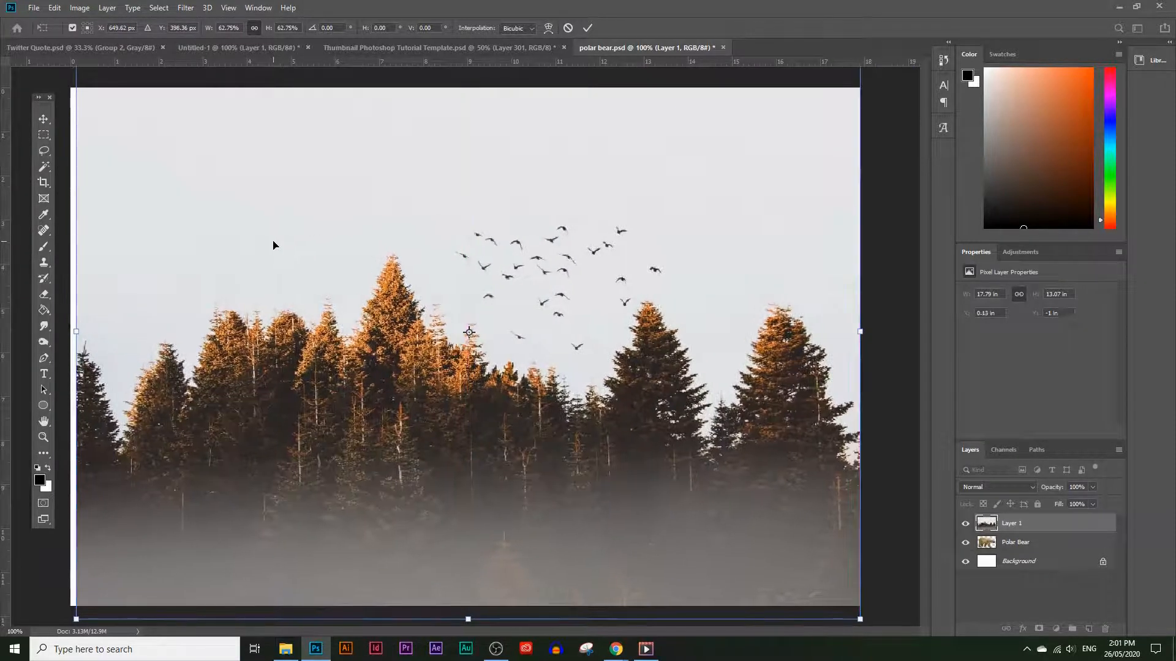
pyautogui.press('Return')
pyautogui.press('g')
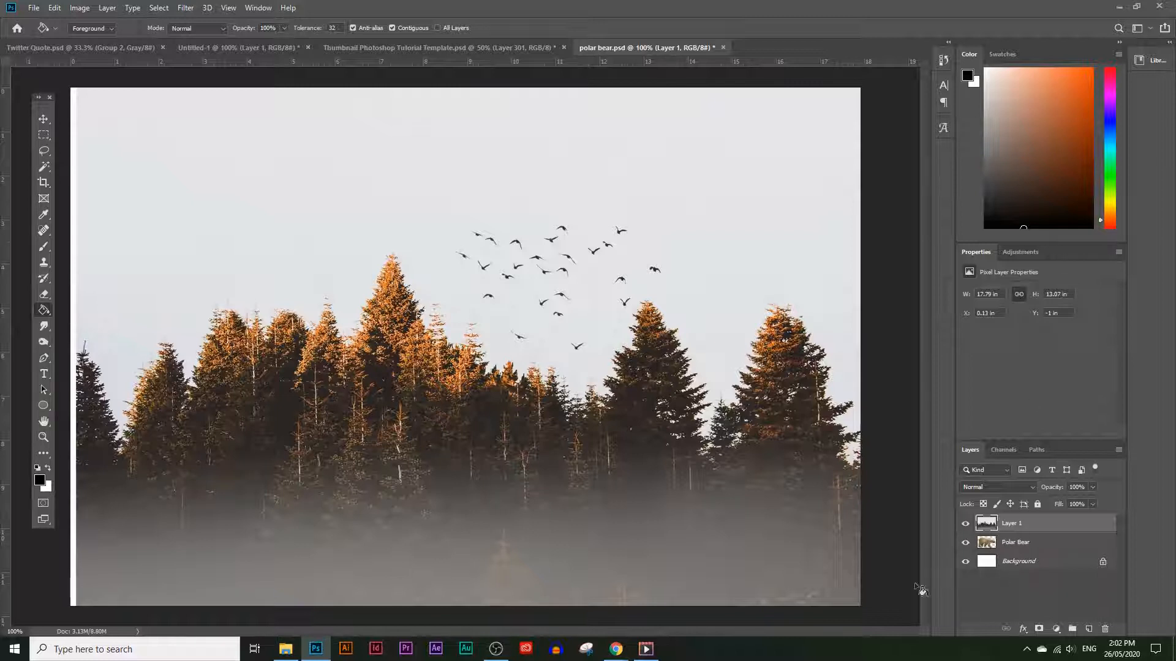
pyautogui.click(258, 8)
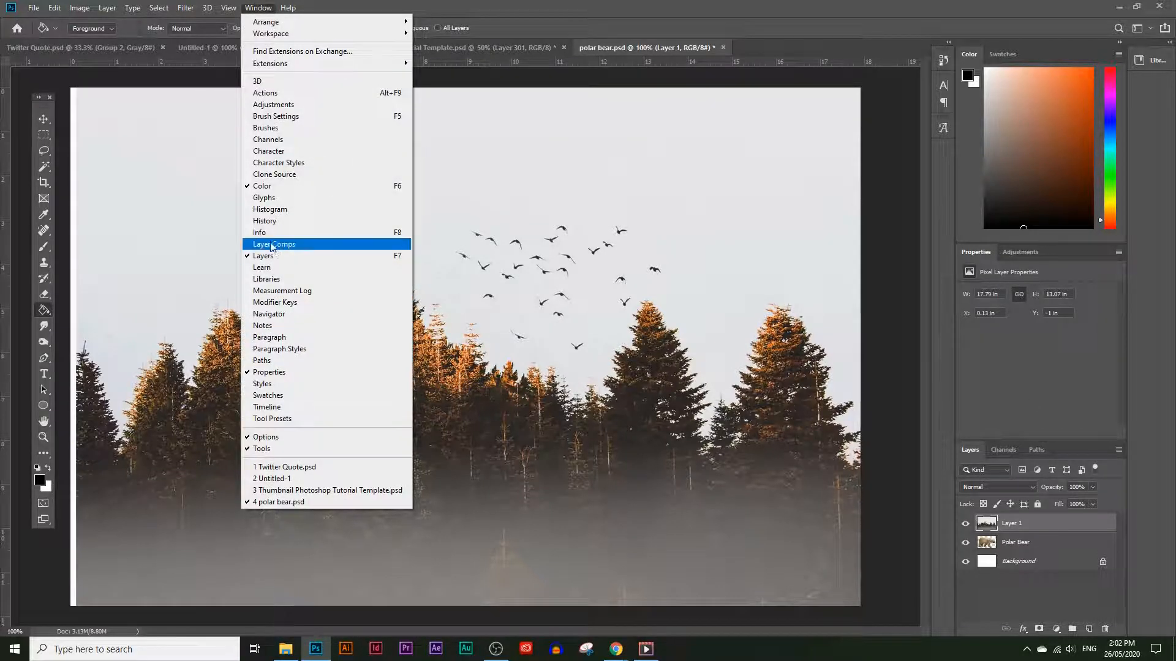
pyautogui.click(1, 266)
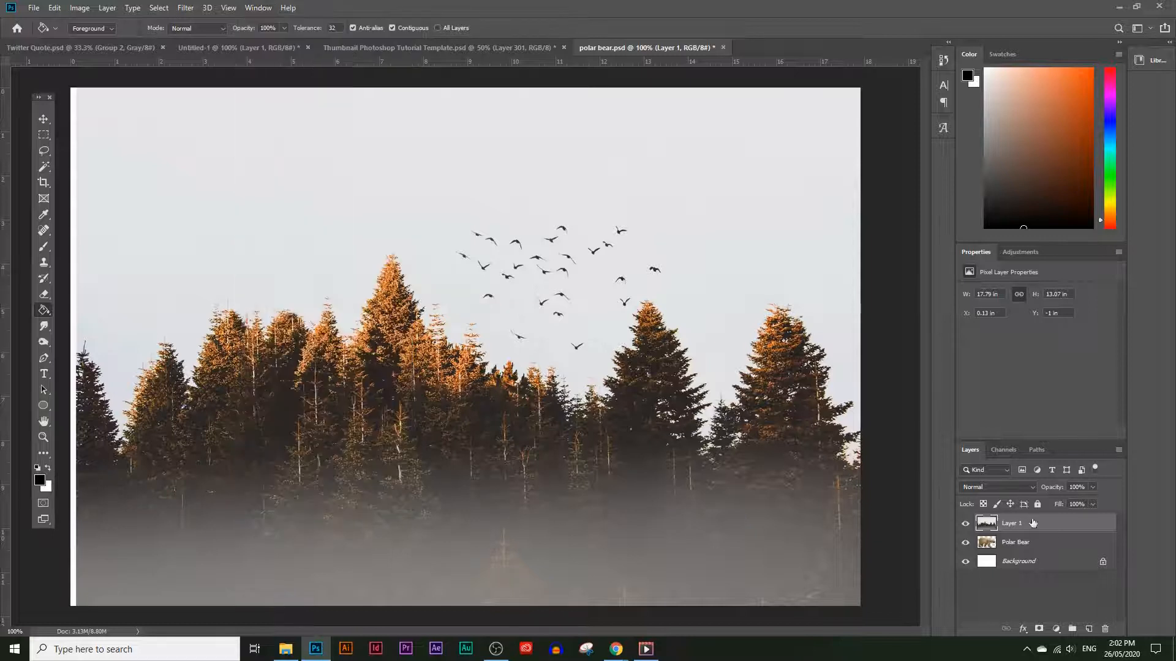
# Mask the forest layer with the Polar Bear layer's outline and rename the layer "trees"
pyautogui.keyDown('ctrl'); pyautogui.click(989, 544); pyautogui.keyUp('ctrl')
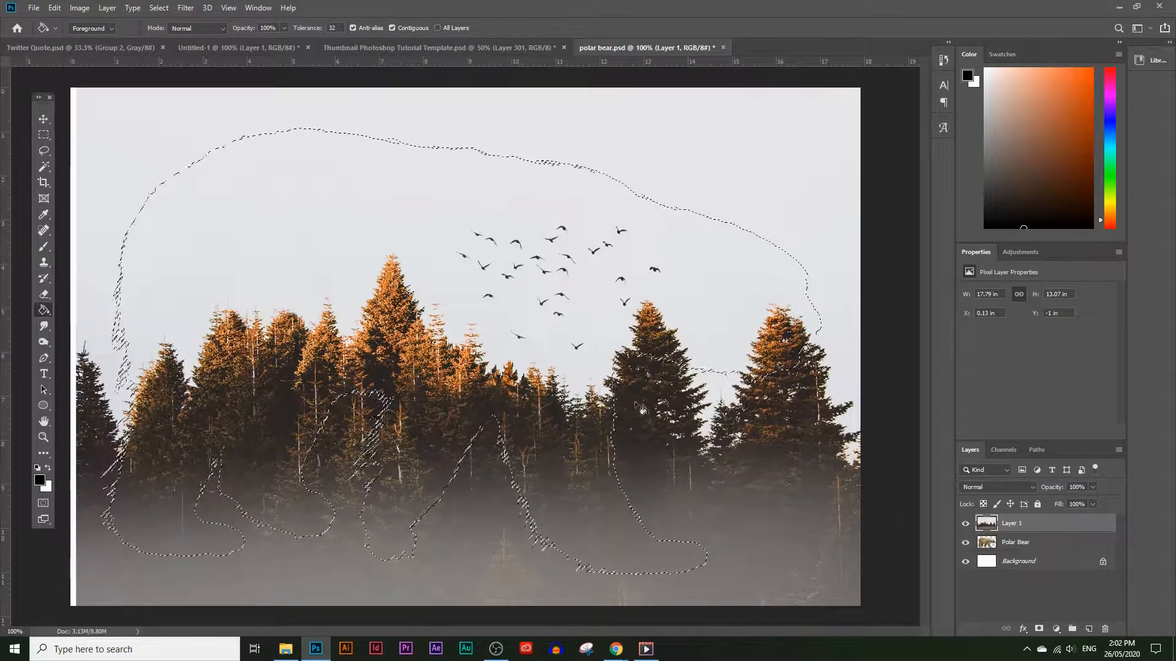
pyautogui.click(1039, 630)
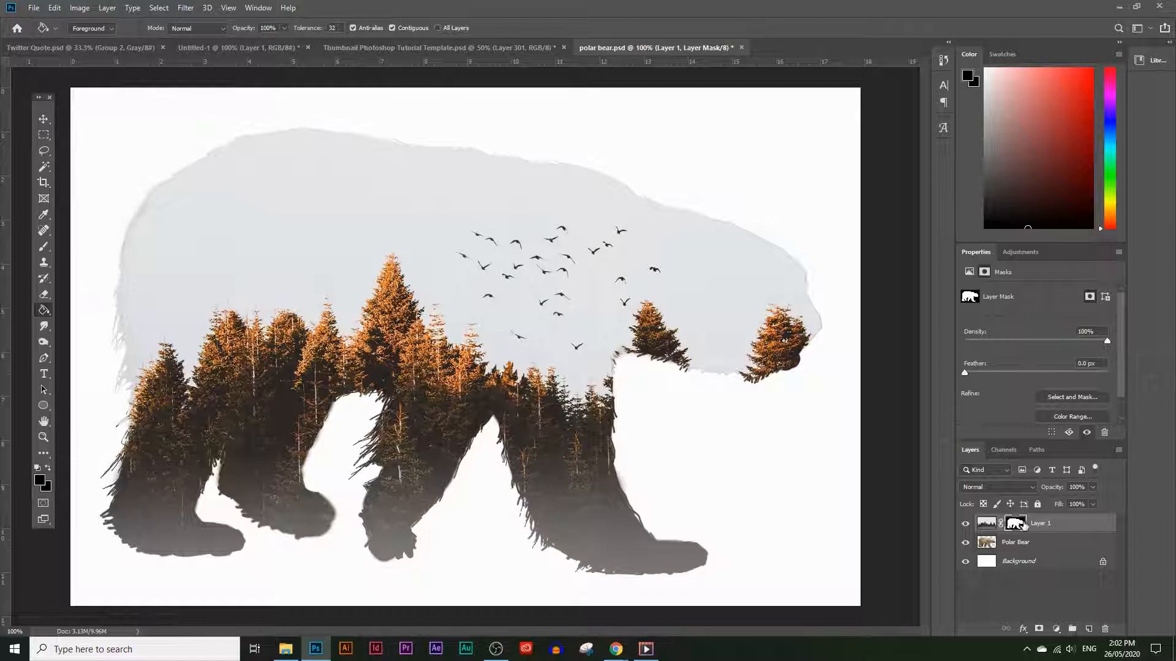
pyautogui.doubleClick(1043, 525)
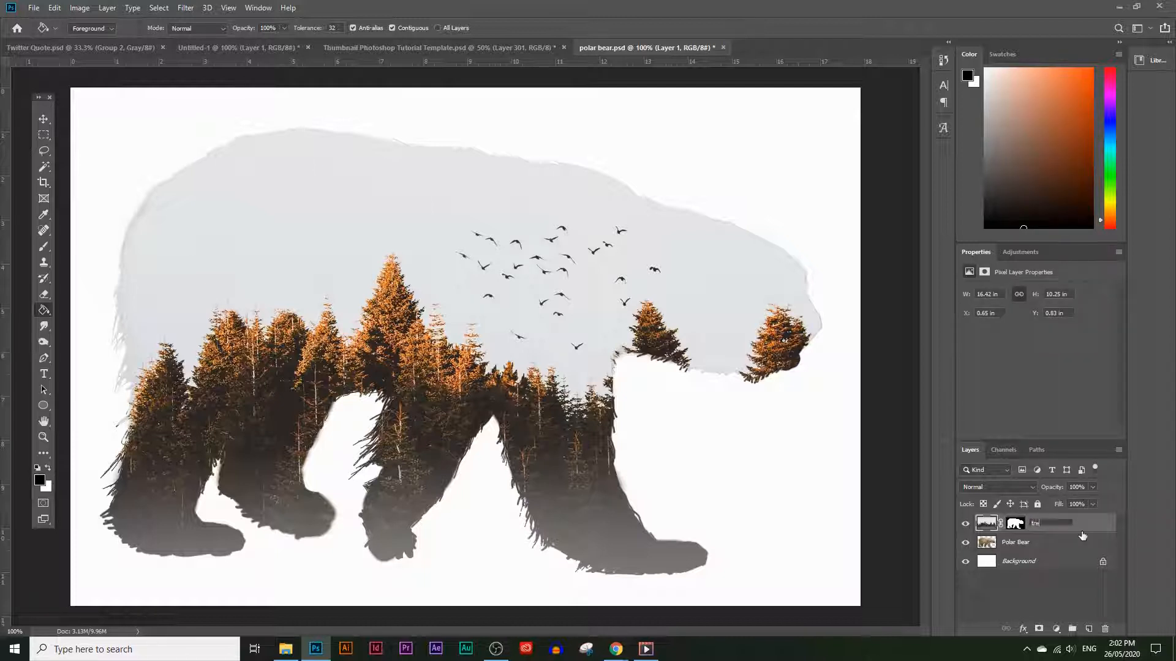
pyautogui.press('Return')
# Unlink the trees layer's mask and move only the forest image upward inside the bear silhouette
pyautogui.click(1014, 525)
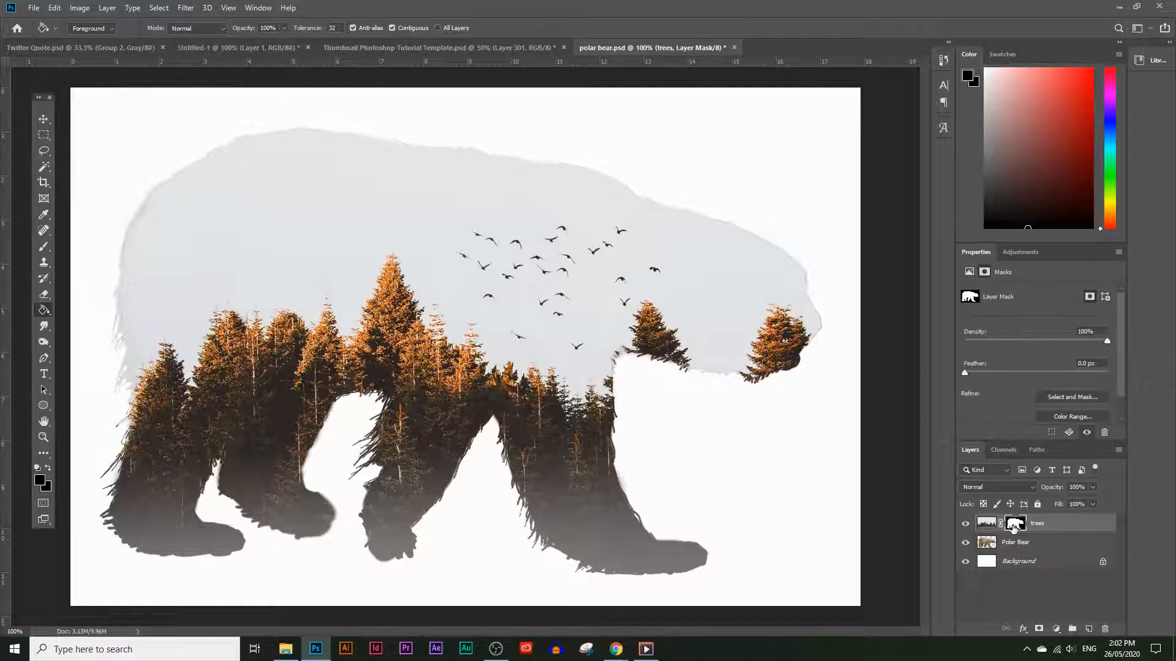
pyautogui.click(987, 524)
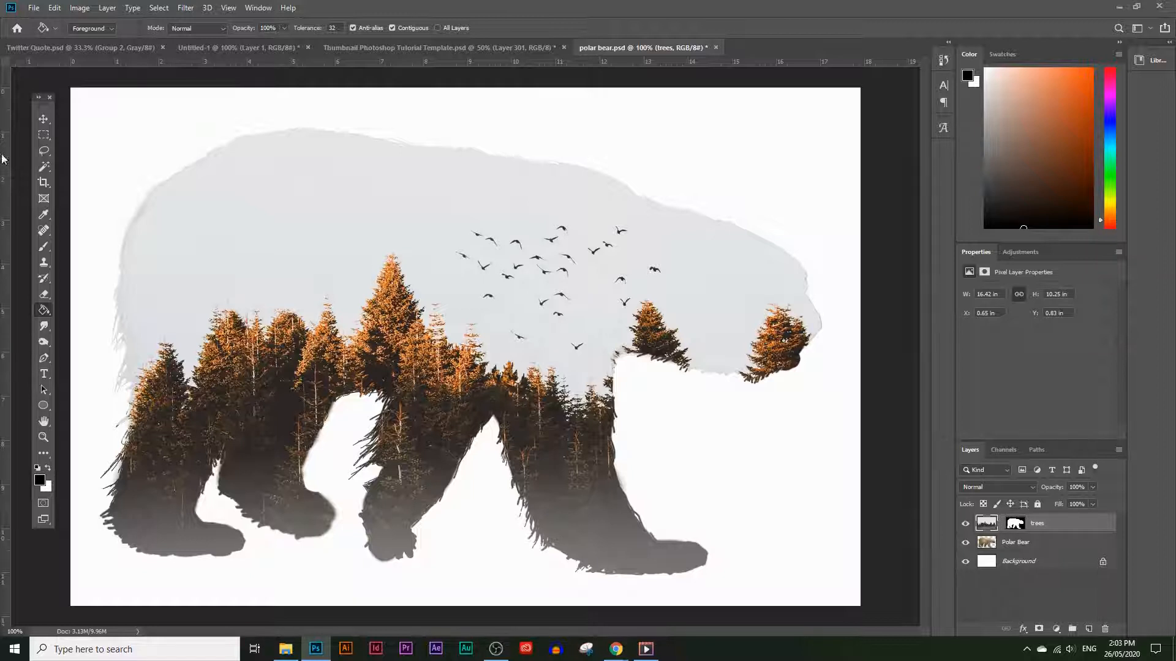
pyautogui.press('v')
pyautogui.moveTo(329, 327)
pyautogui.mouseDown()
pyautogui.moveTo(323, 257)
pyautogui.moveTo(334, 286)
pyautogui.mouseUp()
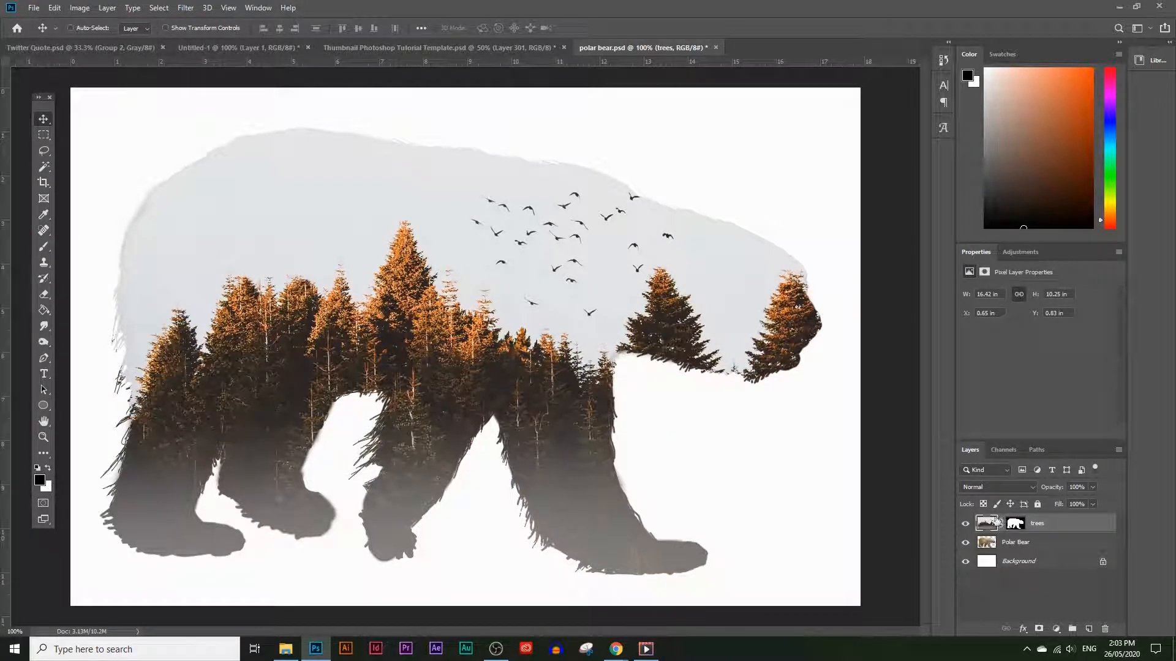
pyautogui.moveTo(368, 368); pyautogui.dragTo(395, 351)
pyautogui.hotkey('ctrl', 'z')
pyautogui.moveTo(468, 244)
pyautogui.mouseDown()
pyautogui.moveTo(468, 221)
pyautogui.moveTo(450, 229)
pyautogui.mouseUp()
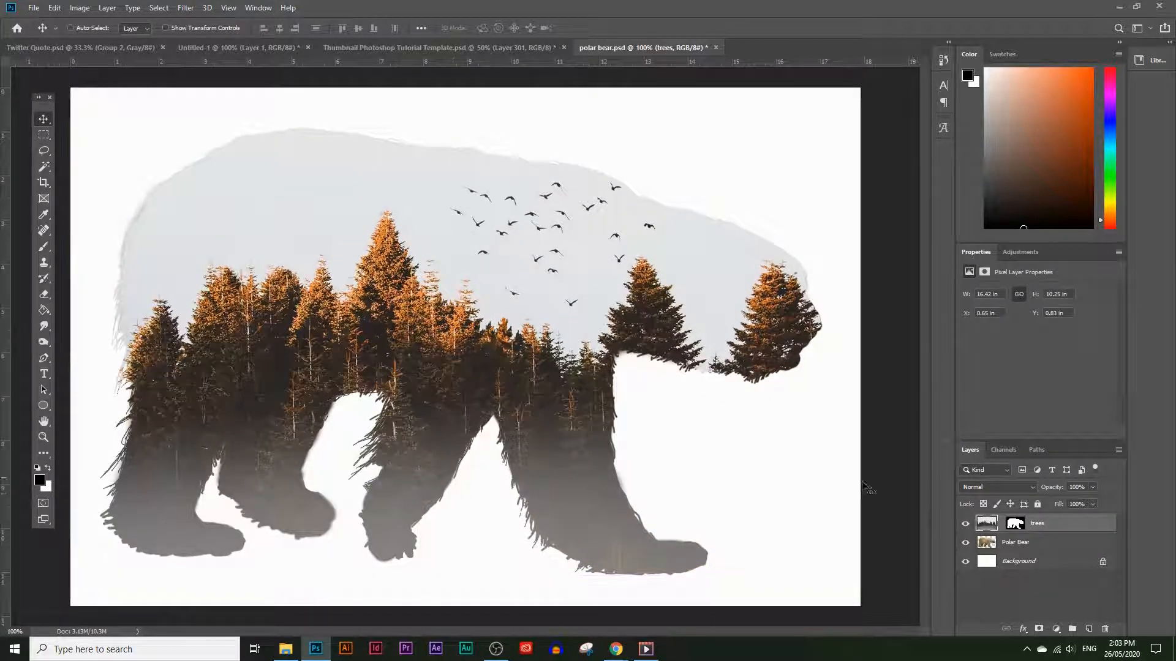
# Set the trees layer's blending mode to Screen
pyautogui.click(998, 486)
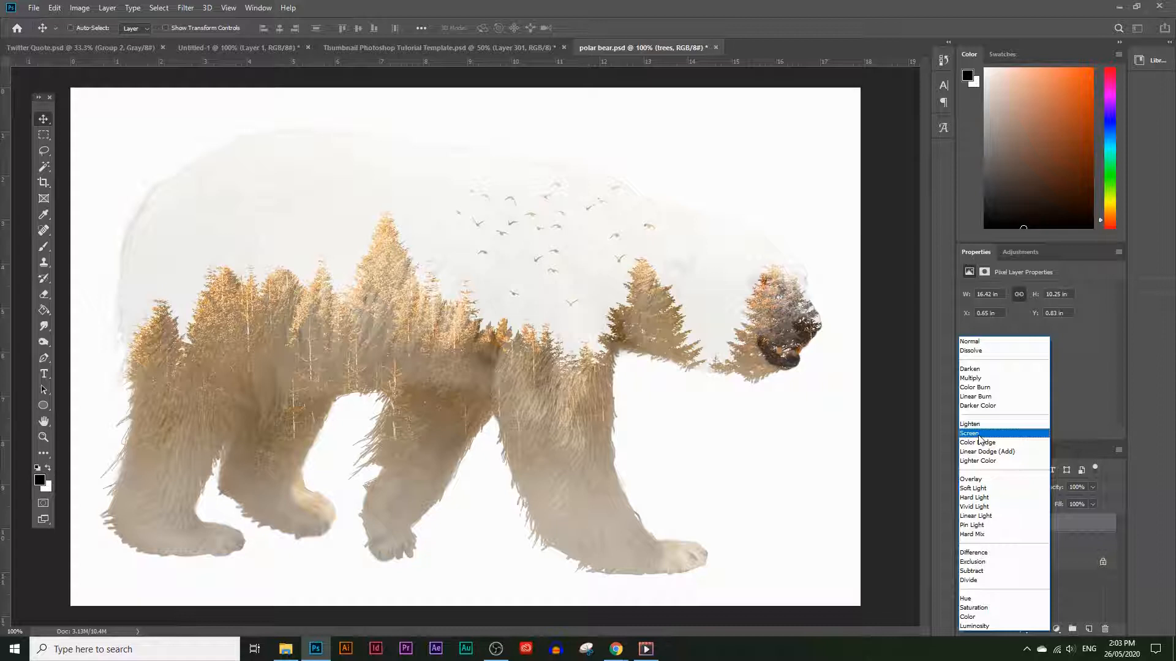
pyautogui.click(978, 434)
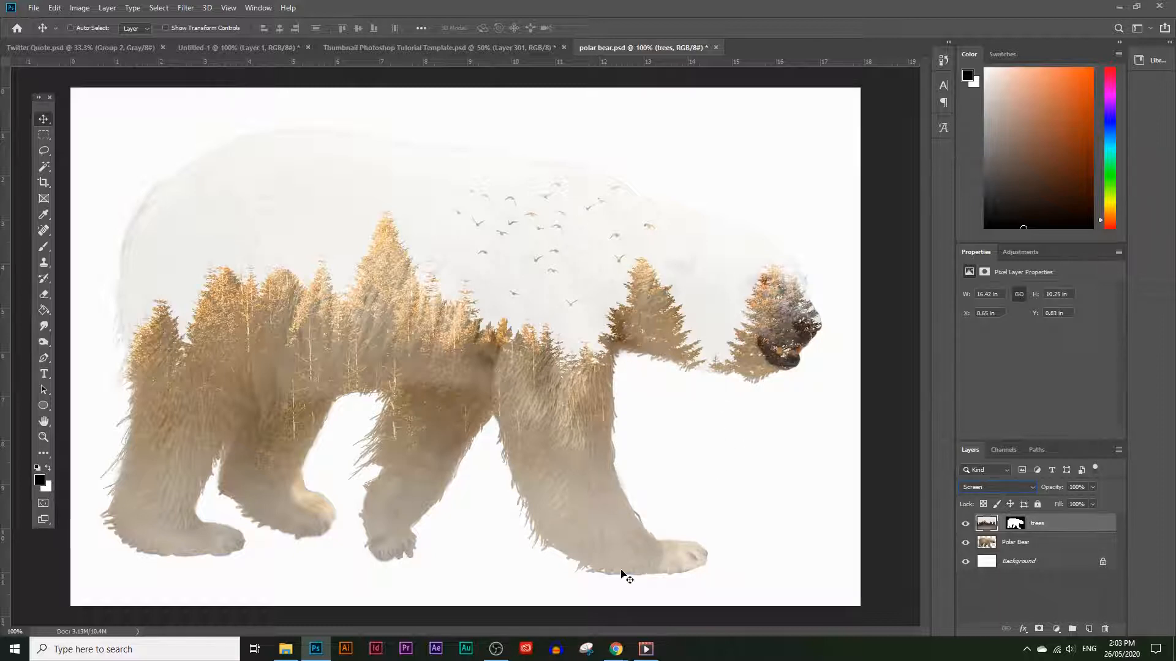
# Switch to the browser, return to the Pexels forest results and copy the foggy pine forest photo
pyautogui.moveTo(616, 647)
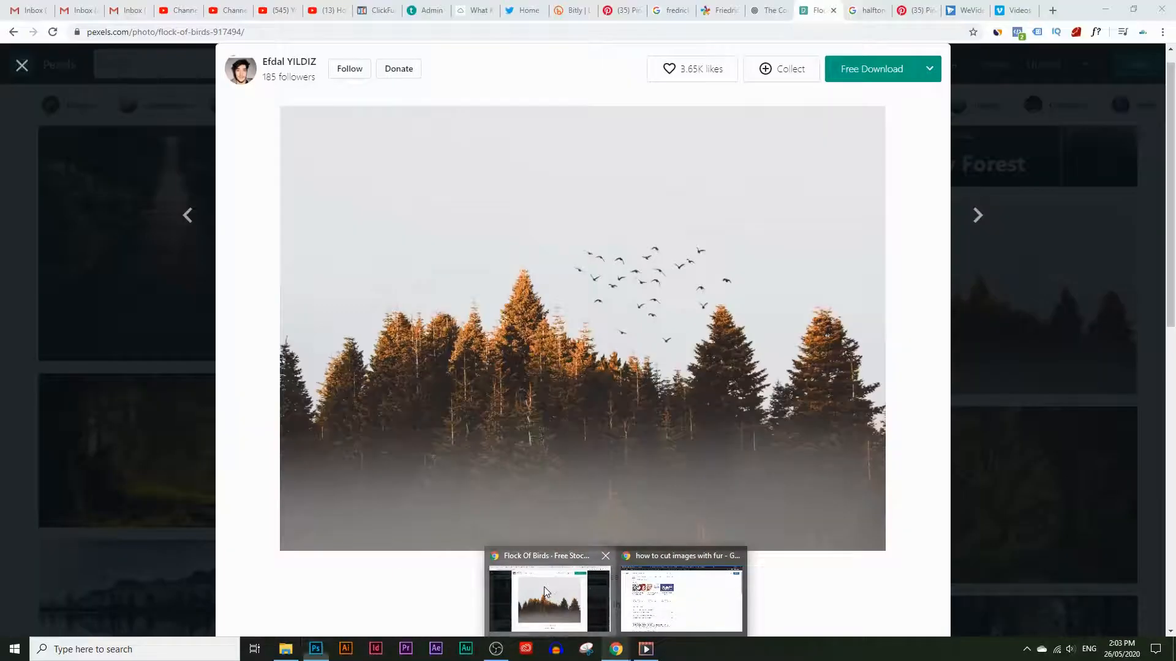
pyautogui.click(543, 586)
pyautogui.click(72, 267)
pyautogui.scroll(2, 289, 329)
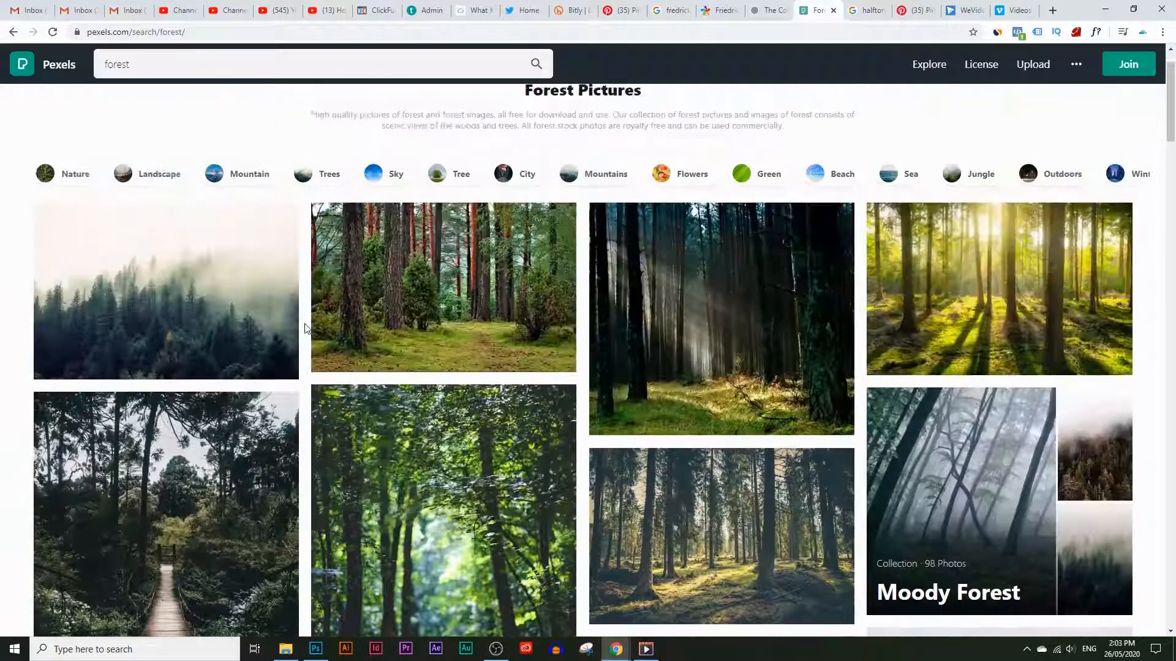
pyautogui.click(123, 329)
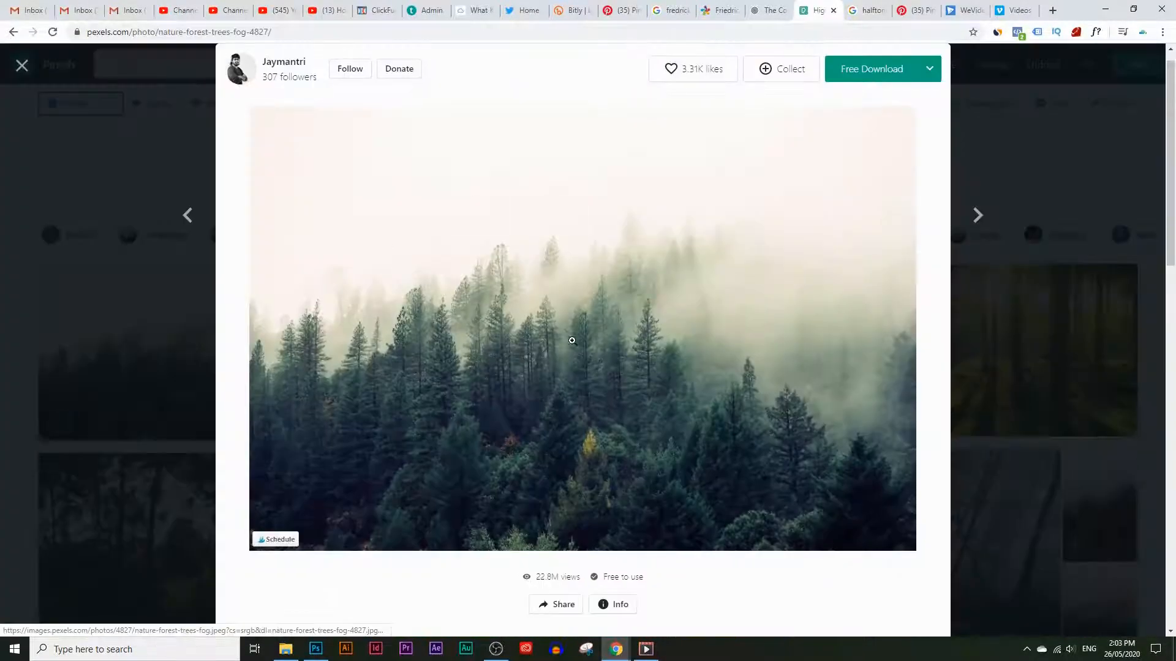
pyautogui.rightClick(533, 313)
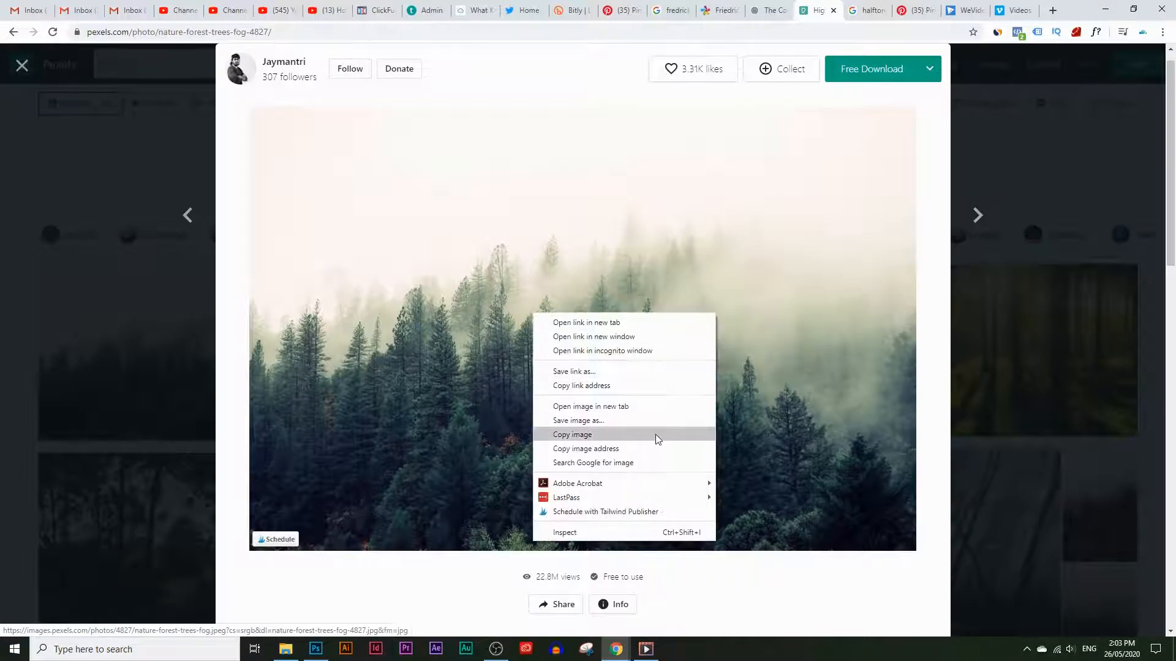
pyautogui.click(657, 436)
# Switch back to Photoshop, load the Polar Bear layer's outline as a selection and use Paste Into for the copied photo
pyautogui.moveTo(317, 648)
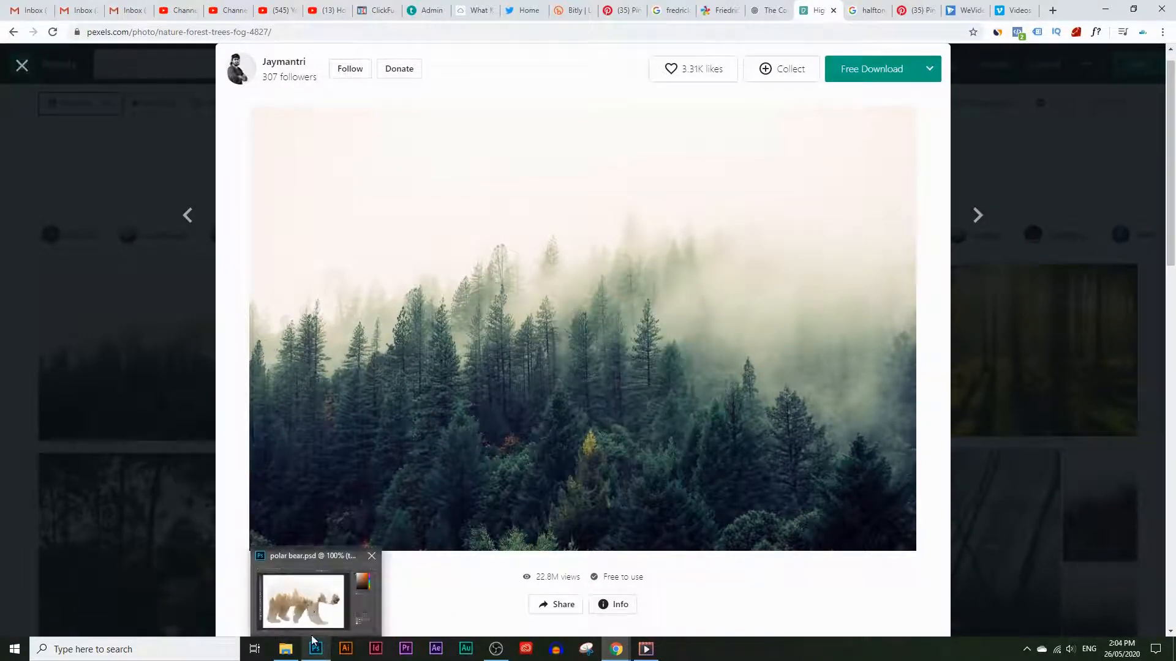
pyautogui.click(310, 611)
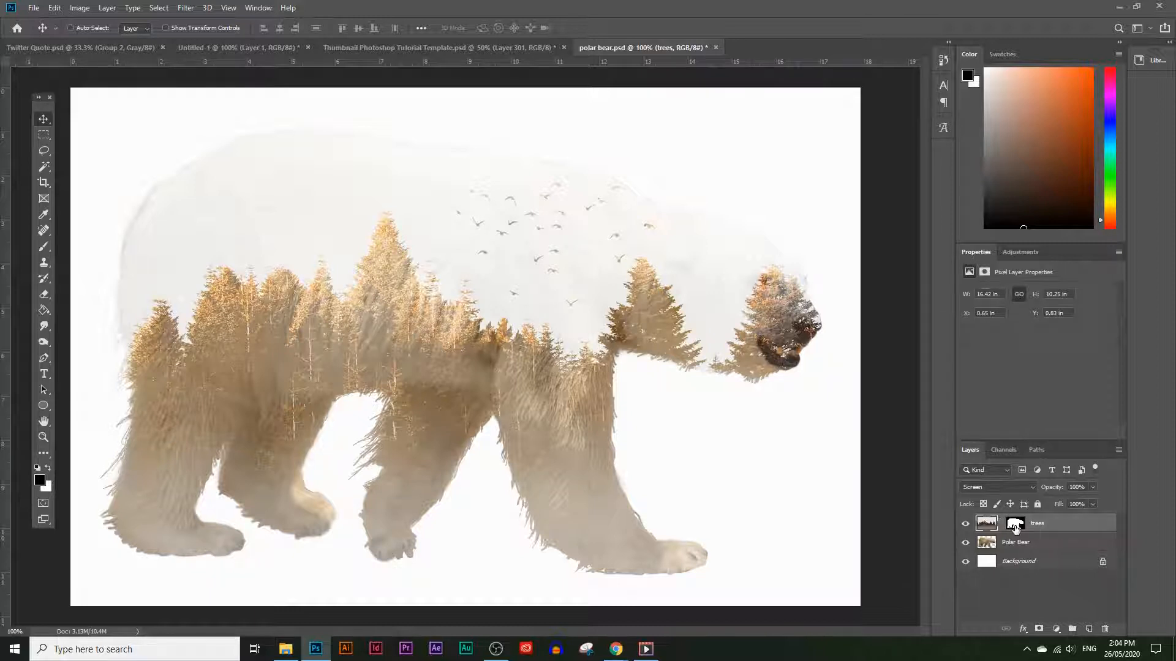
pyautogui.moveTo(1013, 526); pyautogui.dragTo(985, 545)
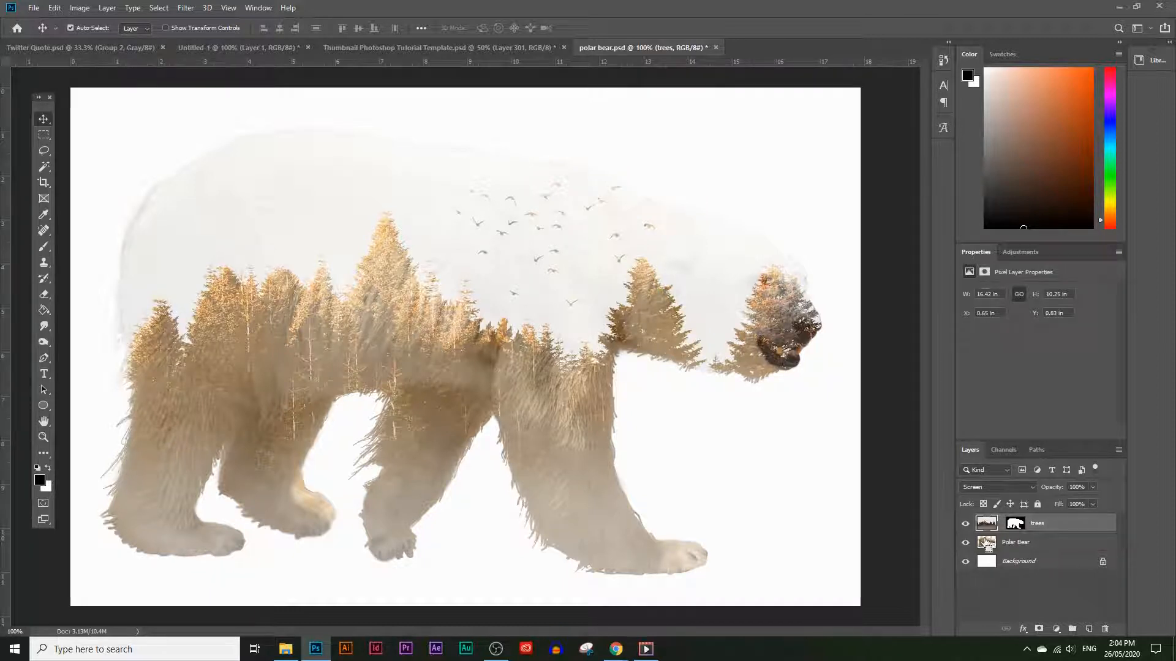
pyautogui.keyDown('ctrl'); pyautogui.click(986, 545); pyautogui.keyUp('ctrl')
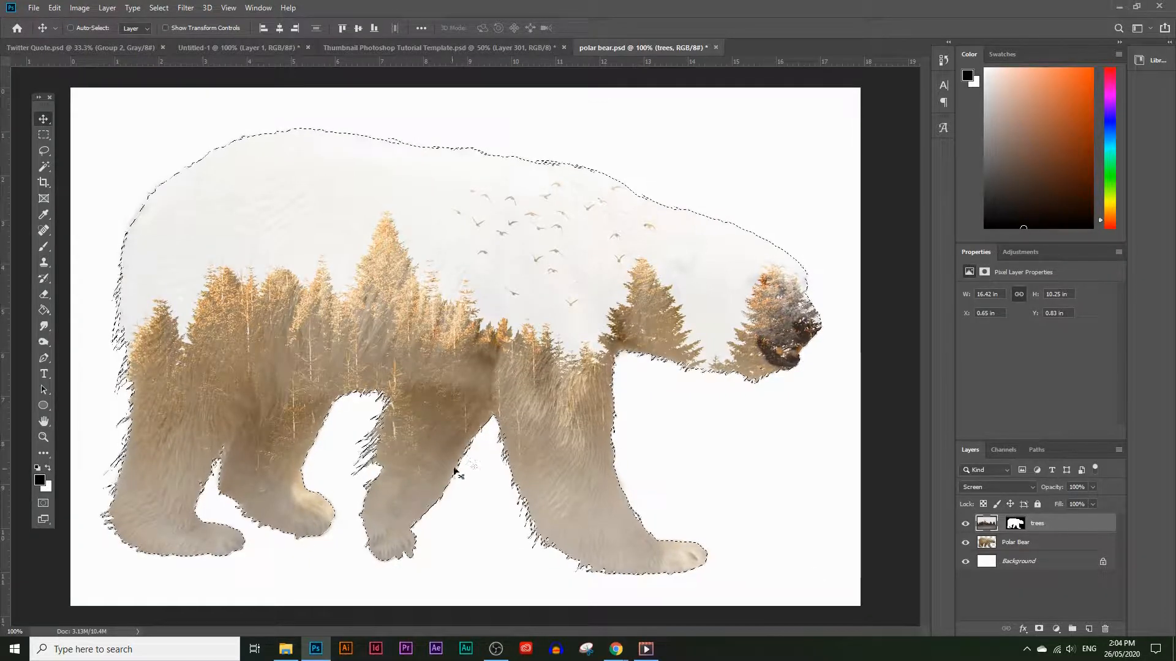
pyautogui.click(55, 9)
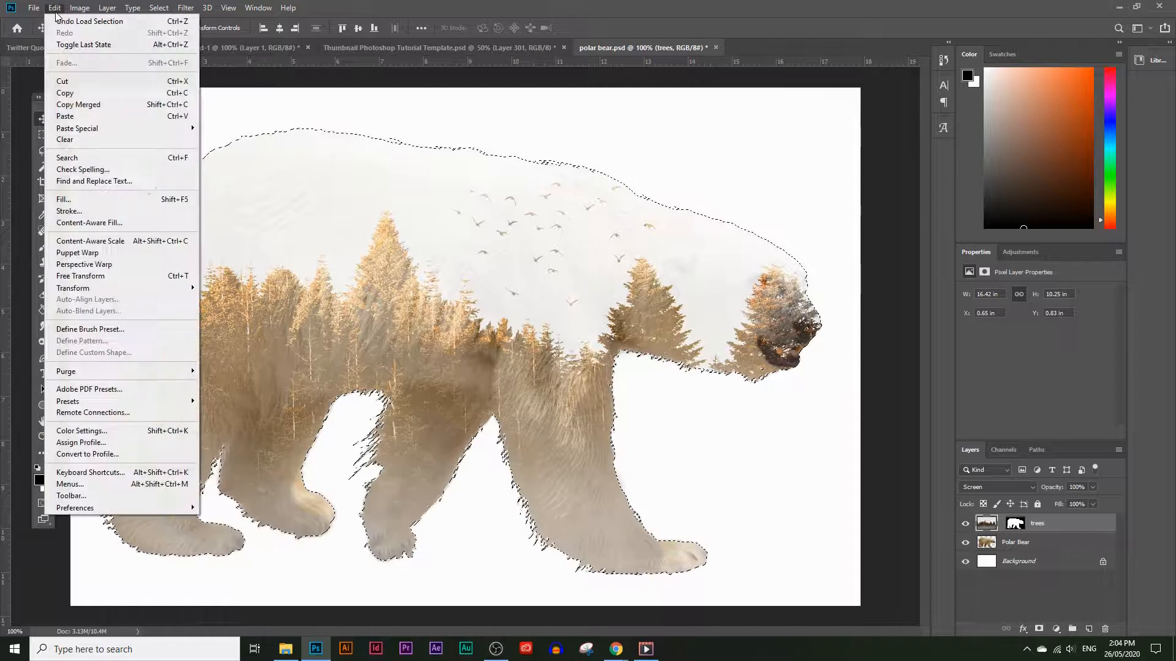
pyautogui.moveTo(120, 129)
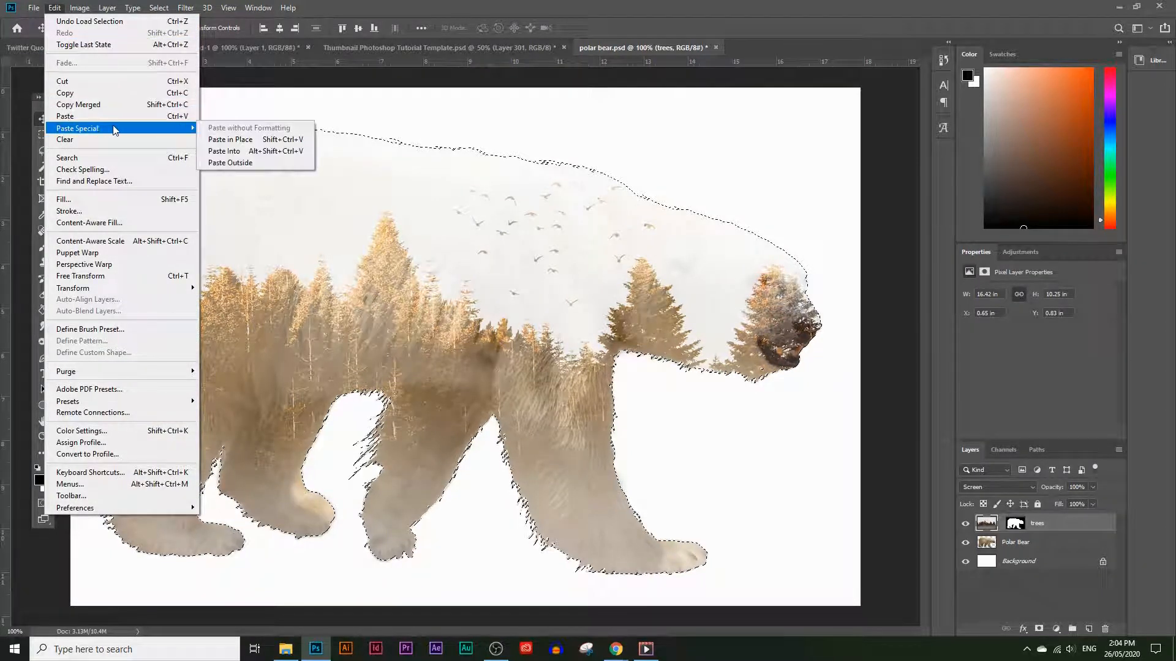
pyautogui.click(225, 151)
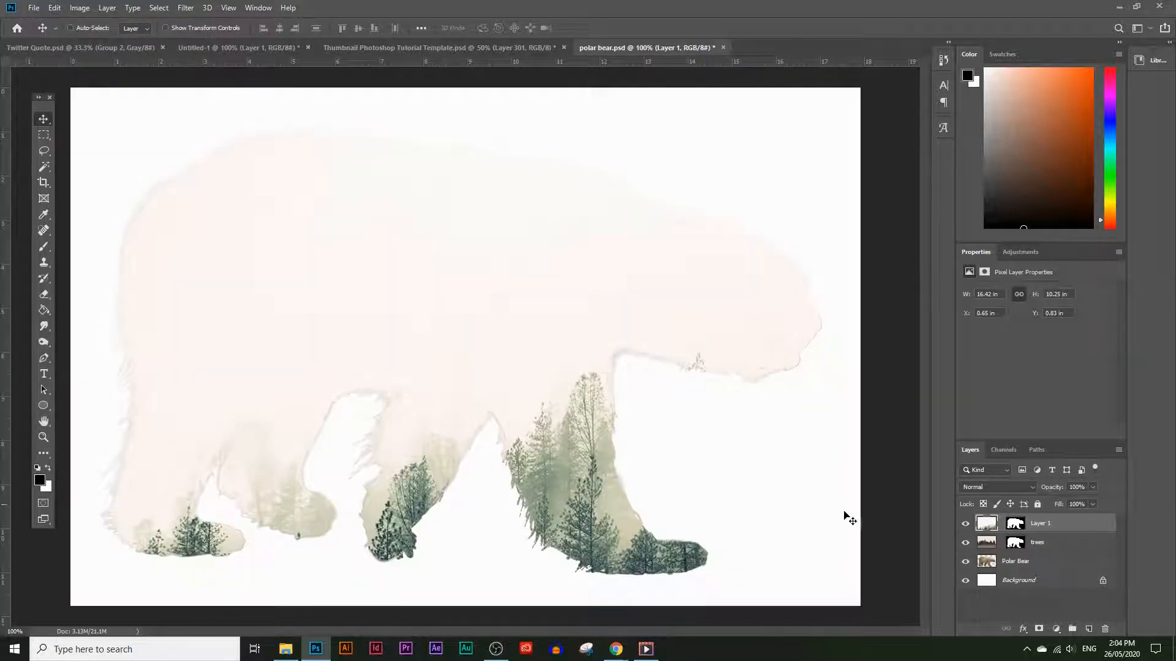
# Move the foggy forest image up within the bear outline and set its blending mode to Screen
pyautogui.moveTo(466, 367); pyautogui.dragTo(424, 261)
pyautogui.moveTo(423, 263)
pyautogui.mouseDown()
pyautogui.moveTo(422, 293)
pyautogui.moveTo(422, 279)
pyautogui.mouseUp()
pyautogui.moveTo(307, 372); pyautogui.dragTo(317, 350)
pyautogui.click(991, 489)
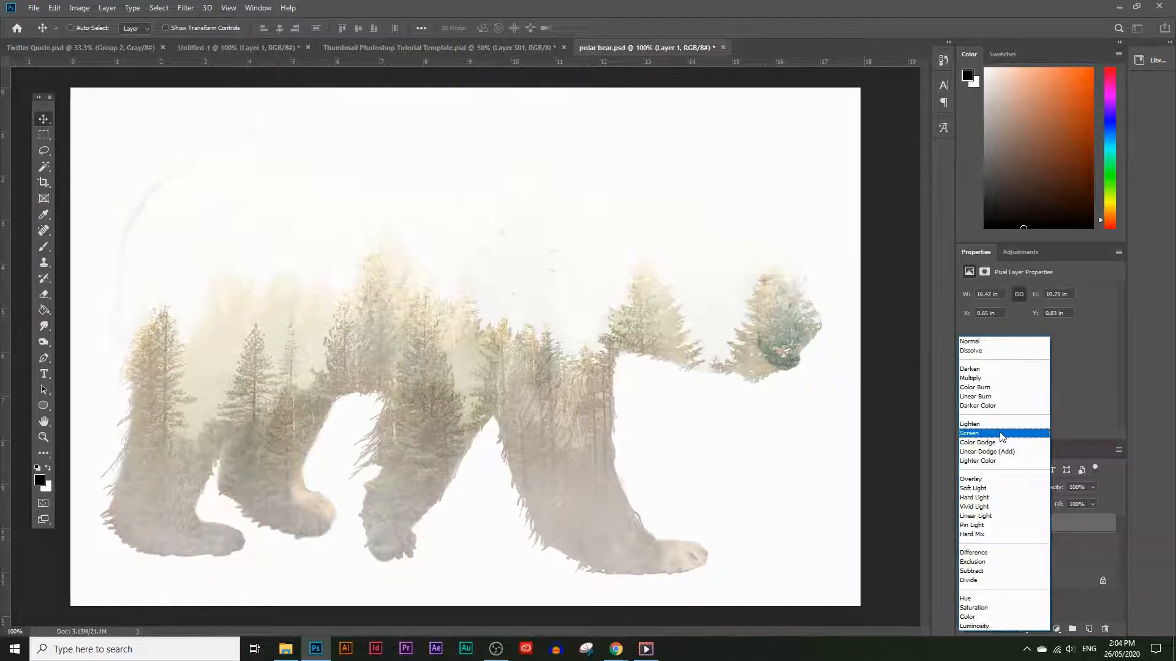
pyautogui.click(999, 433)
pyautogui.moveTo(380, 328); pyautogui.dragTo(382, 296)
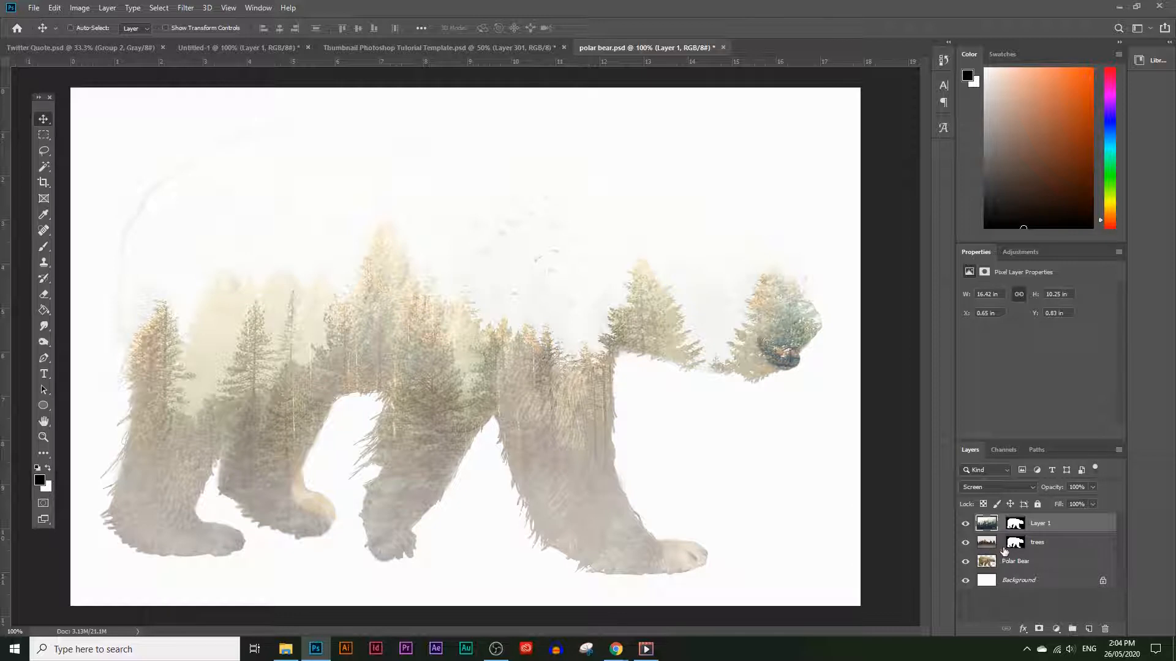
# Move the trees layer above Layer 1 and hide it, leaving Layer 1 selected
pyautogui.click(1044, 545)
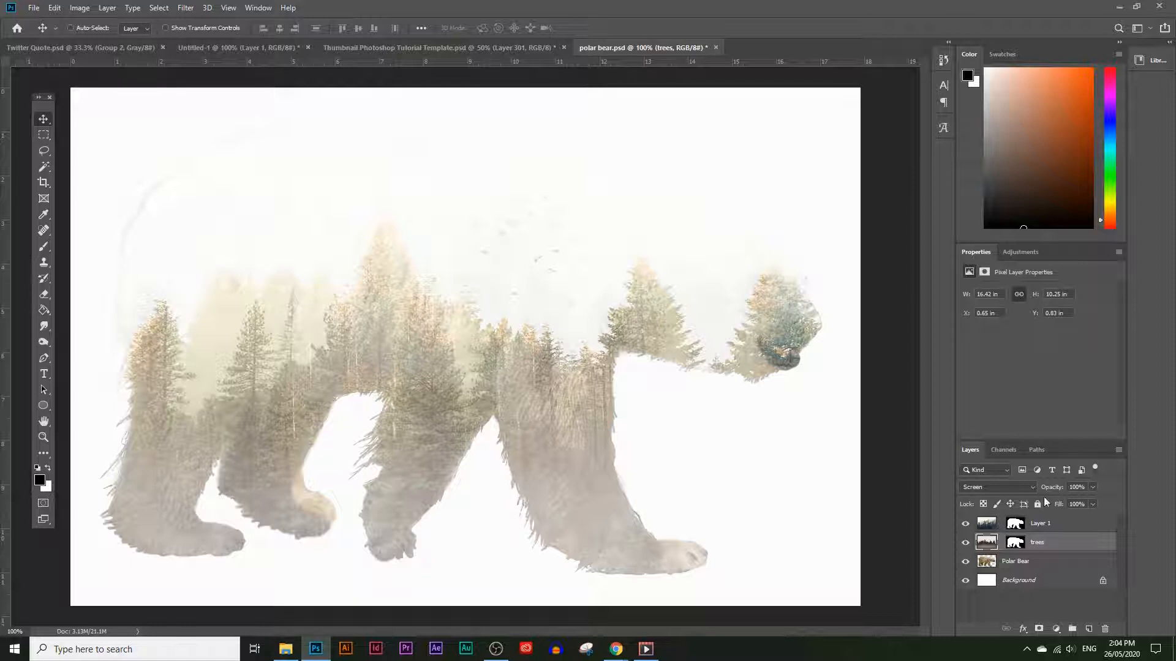
pyautogui.moveTo(1058, 545); pyautogui.dragTo(1062, 525)
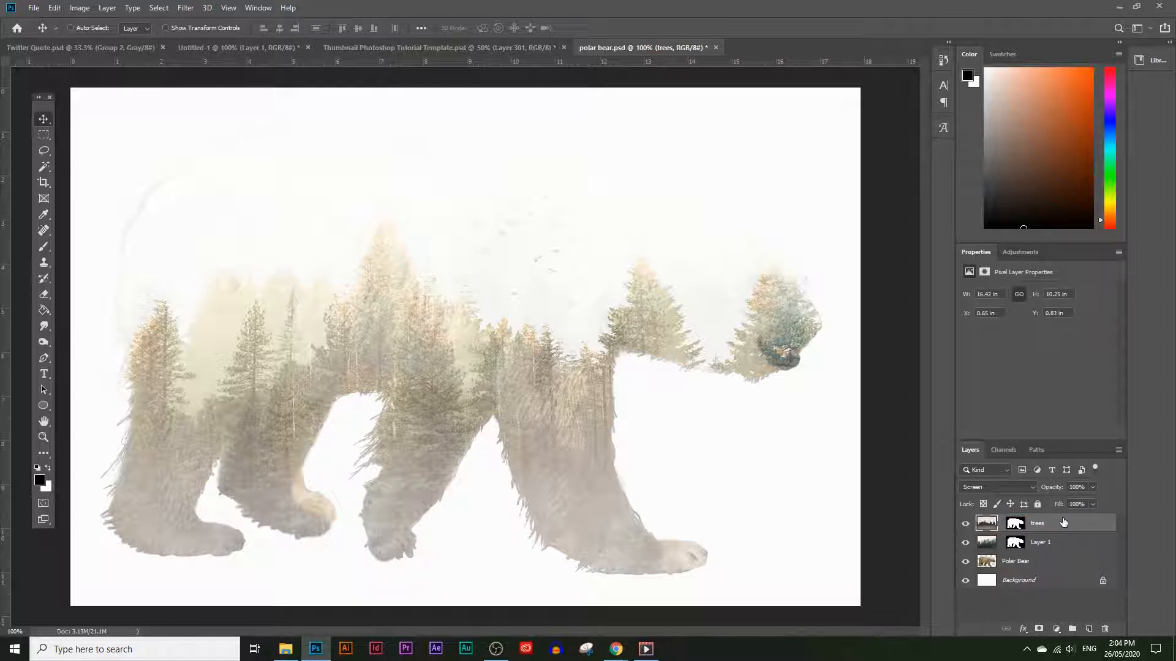
pyautogui.click(965, 525)
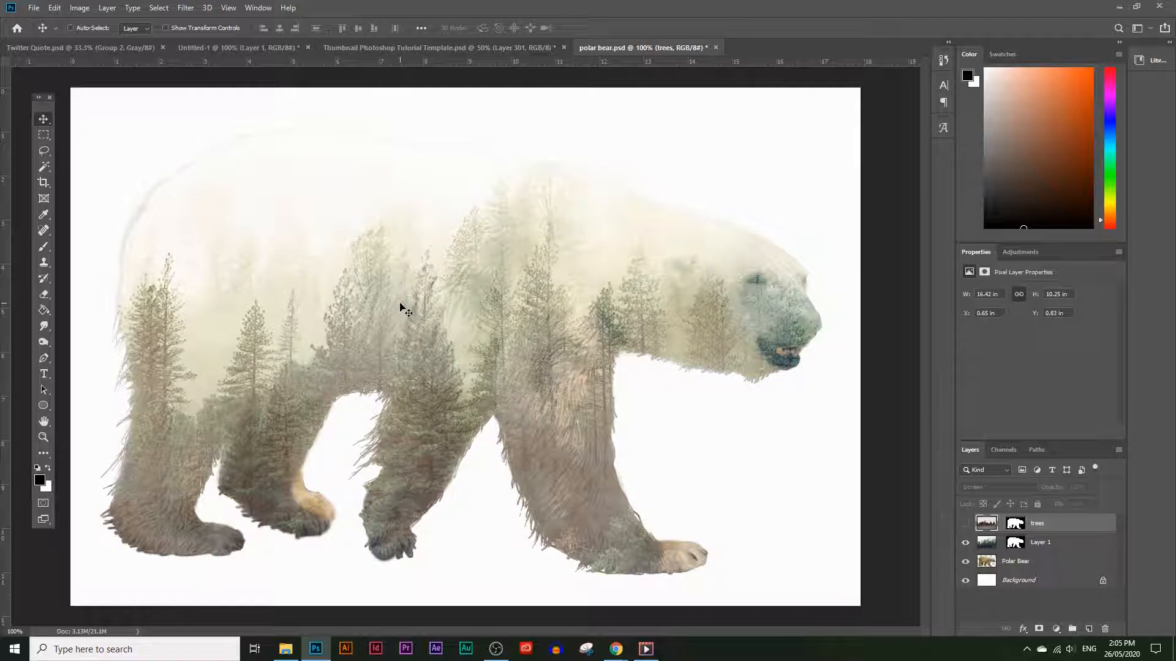
pyautogui.click(1039, 545)
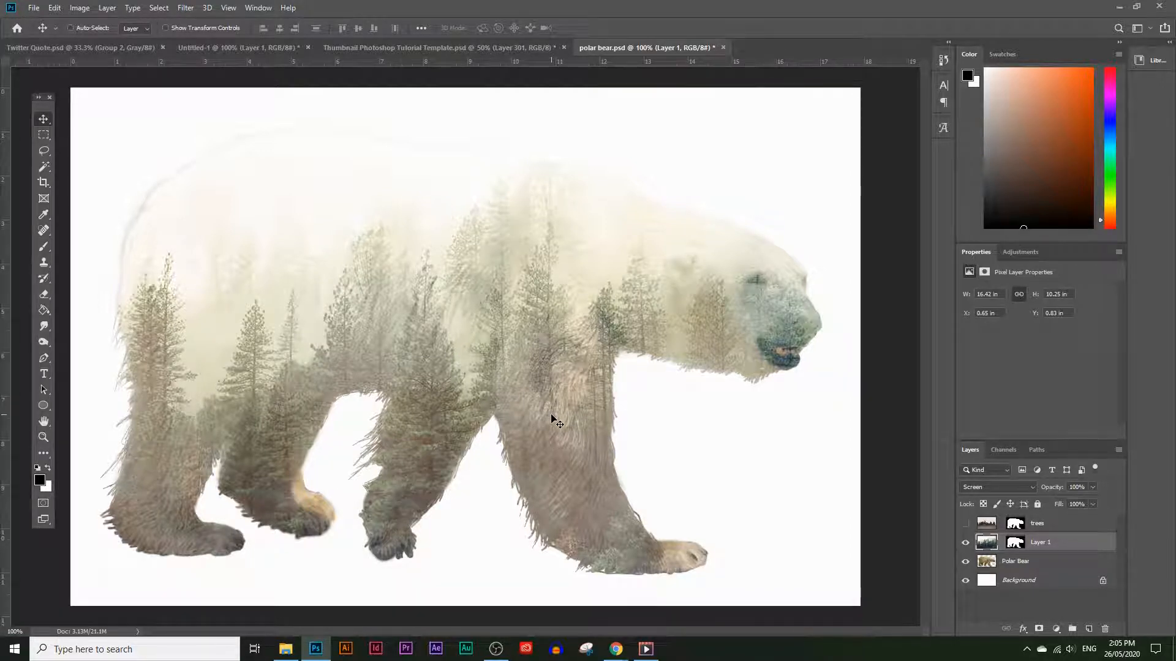
# Reapply the Screen blending mode to Layer 1 and rename the layer "trees 2"
pyautogui.click(1000, 487)
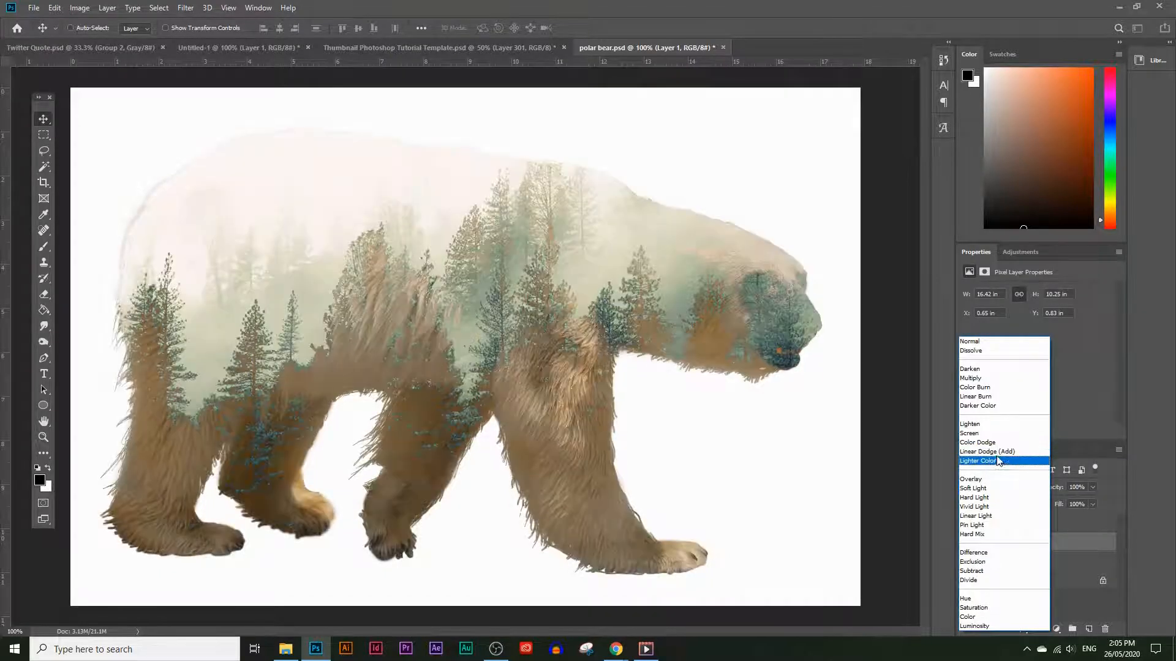
pyautogui.click(996, 434)
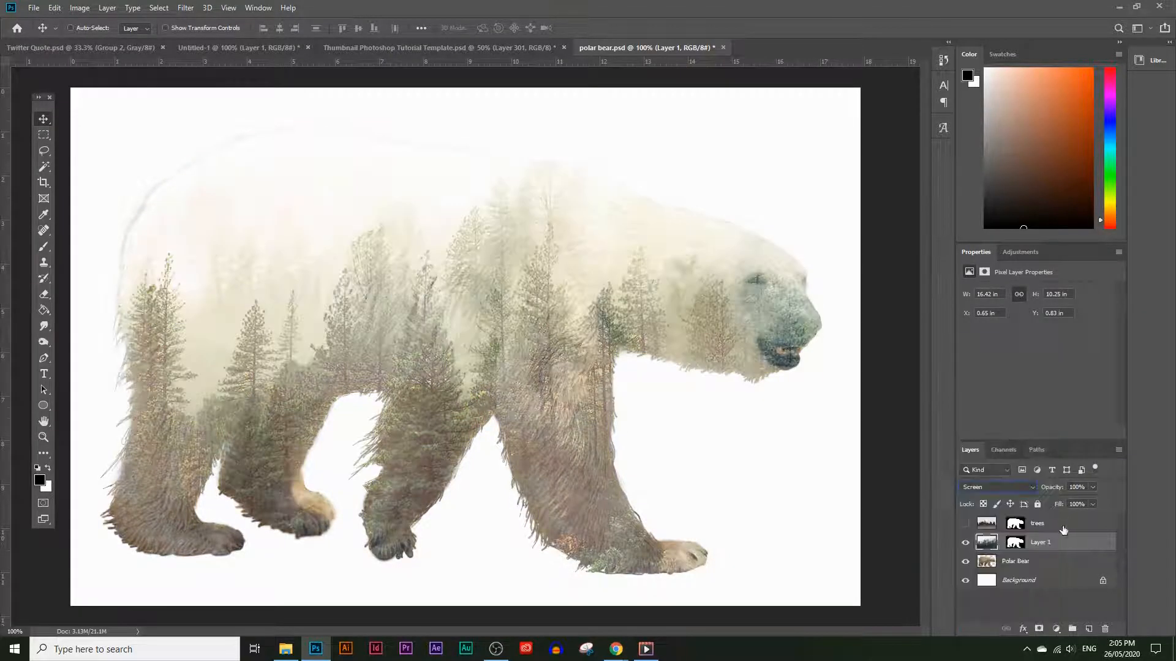
pyautogui.doubleClick(1054, 547)
pyautogui.write('trees 2')
pyautogui.press('Return')
# Duplicate the trees 2 layer and set the duplicate's blending mode to Multiply
pyautogui.moveTo(1089, 541); pyautogui.dragTo(1089, 628)
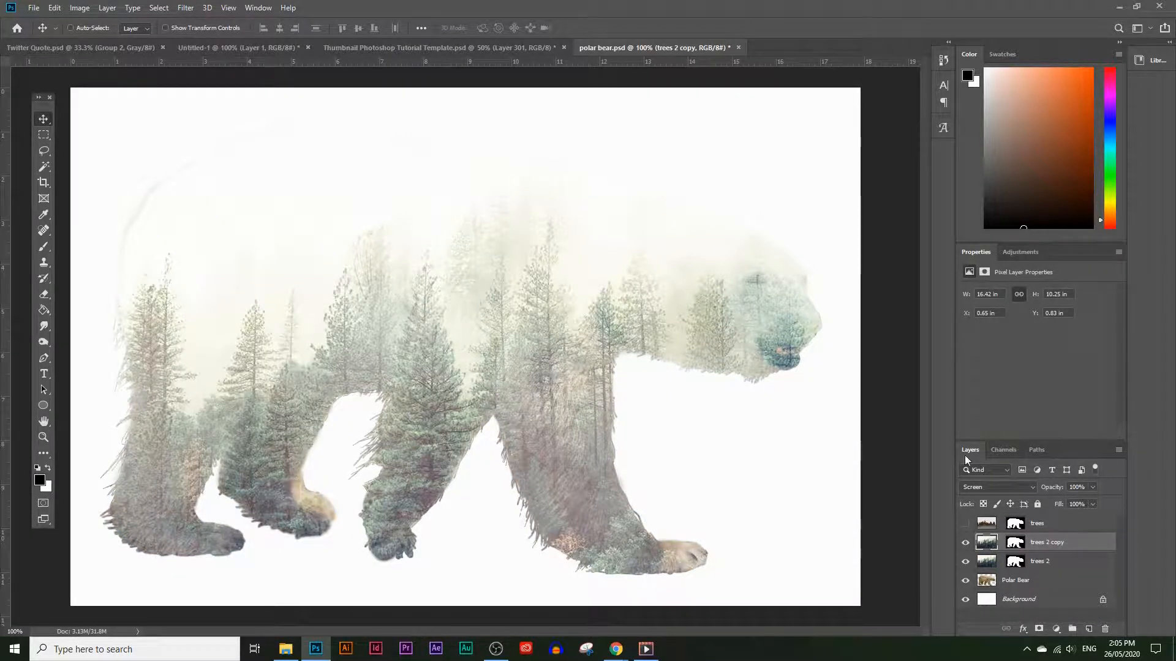
pyautogui.click(1031, 488)
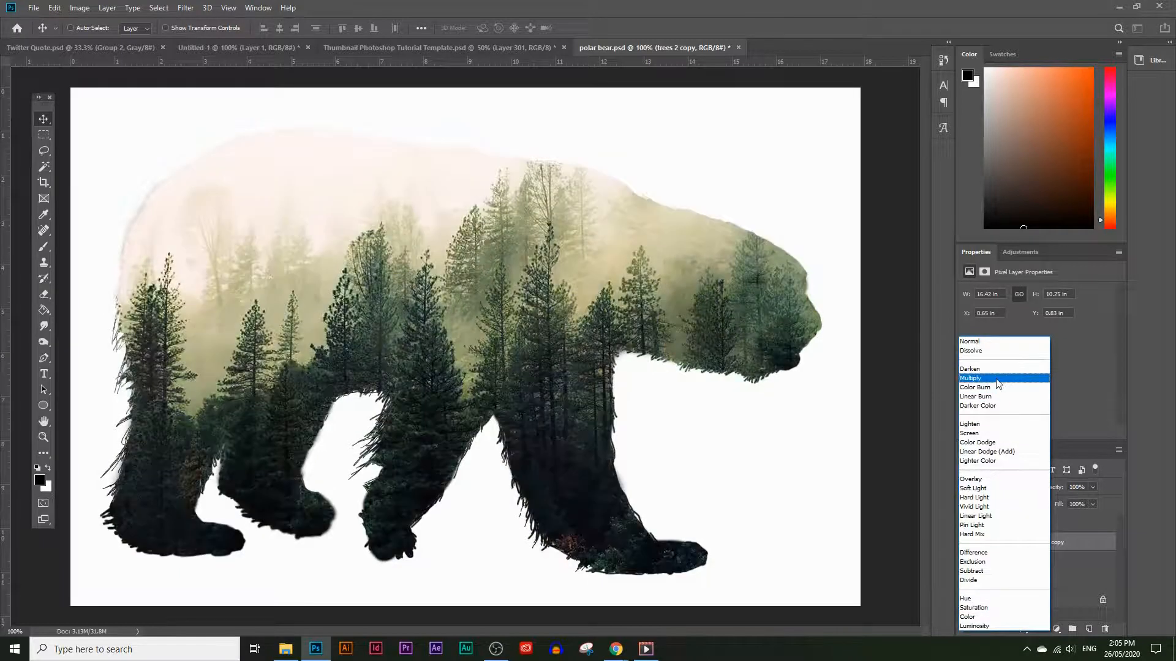
pyautogui.click(998, 380)
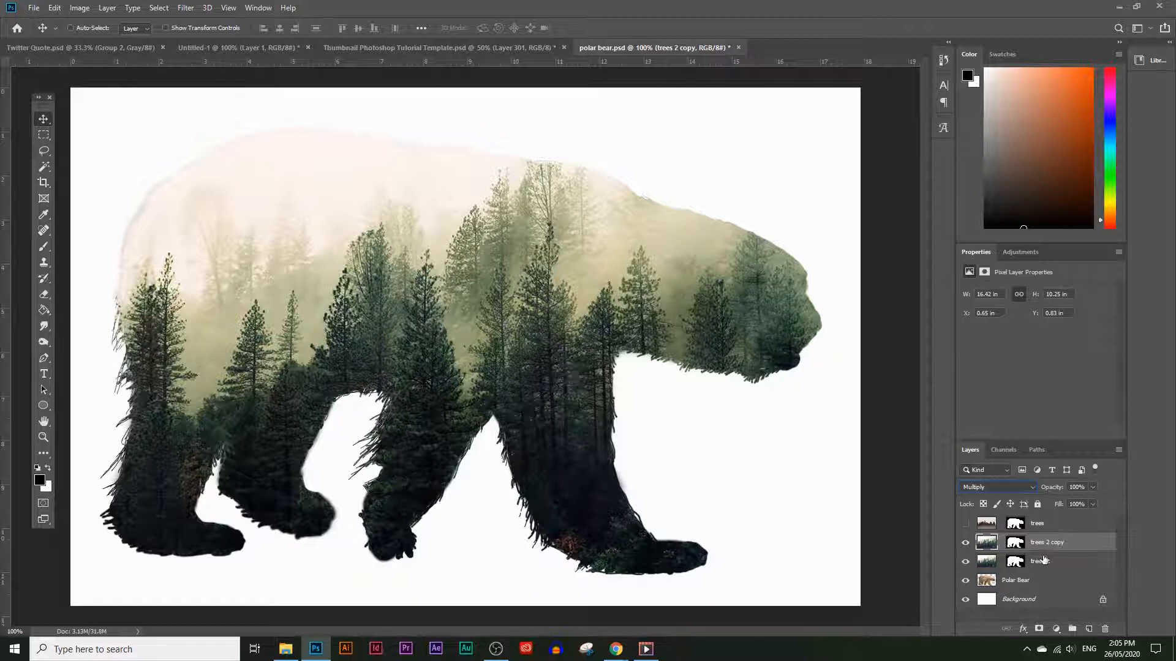
# Select both trees 2 layers together and shift the forest image toward the bear's hindquarters, keeping the face clear of trees
pyautogui.keyDown('shift'); pyautogui.click(1046, 561); pyautogui.keyUp('shift')
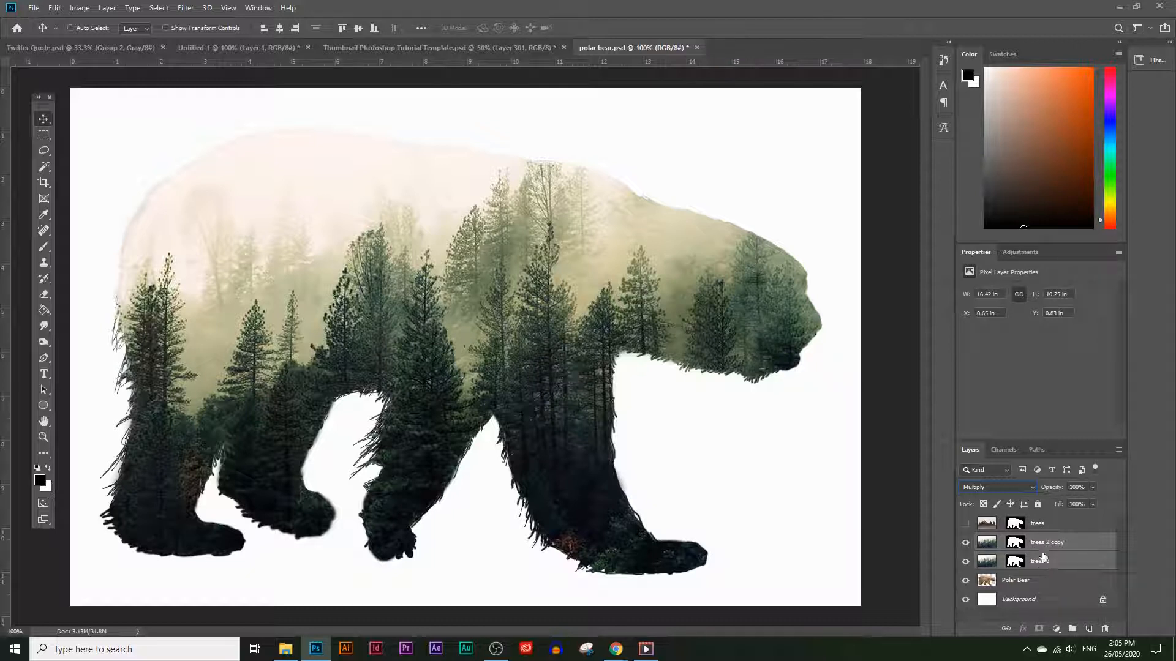
pyautogui.moveTo(538, 322); pyautogui.dragTo(295, 337)
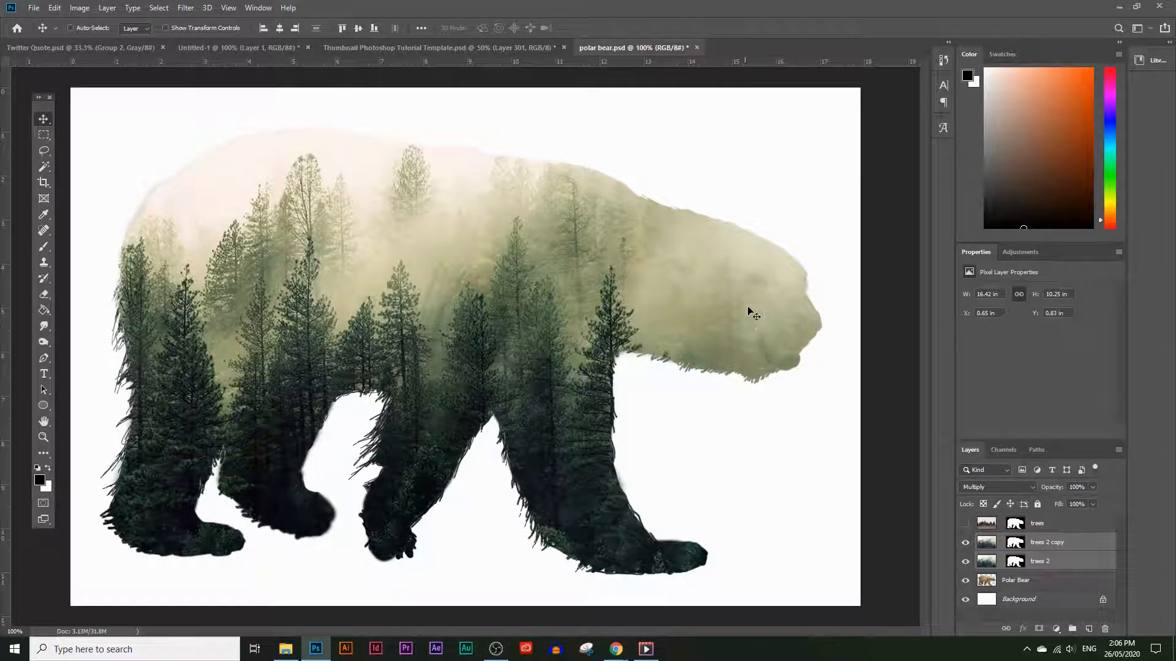
pyautogui.moveTo(602, 317); pyautogui.dragTo(605, 312)
pyautogui.moveTo(558, 279); pyautogui.dragTo(558, 280)
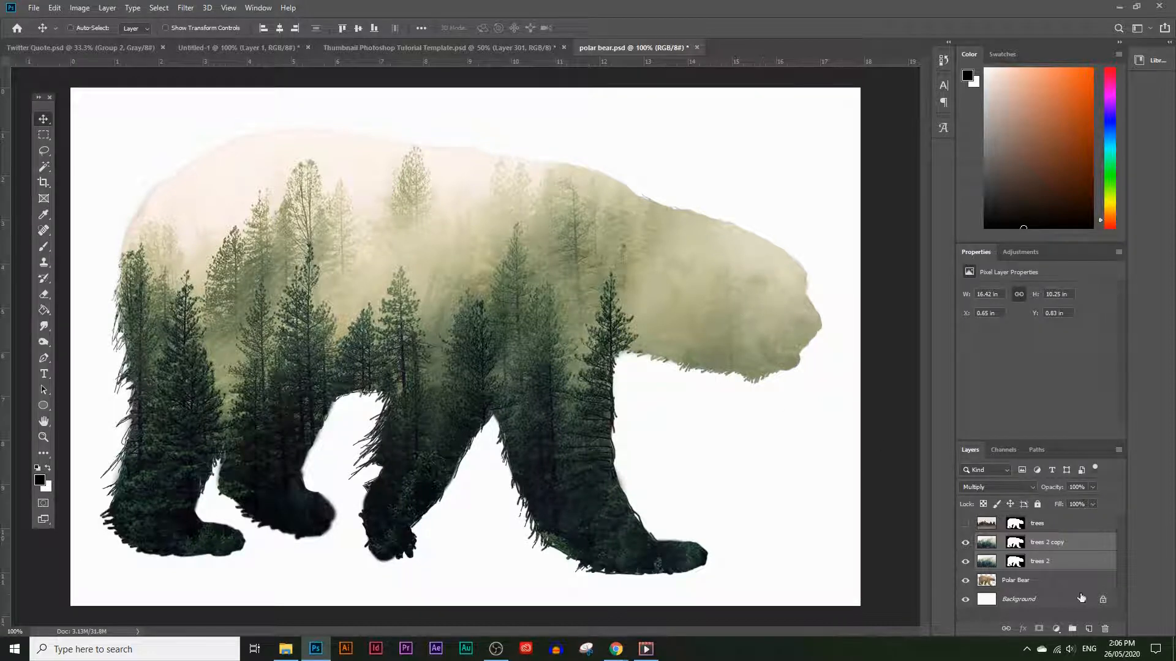
# Duplicate the Polar Bear layer, move the duplicate above both trees 2 layers and set its blending mode to Soft Light
pyautogui.click(1096, 581)
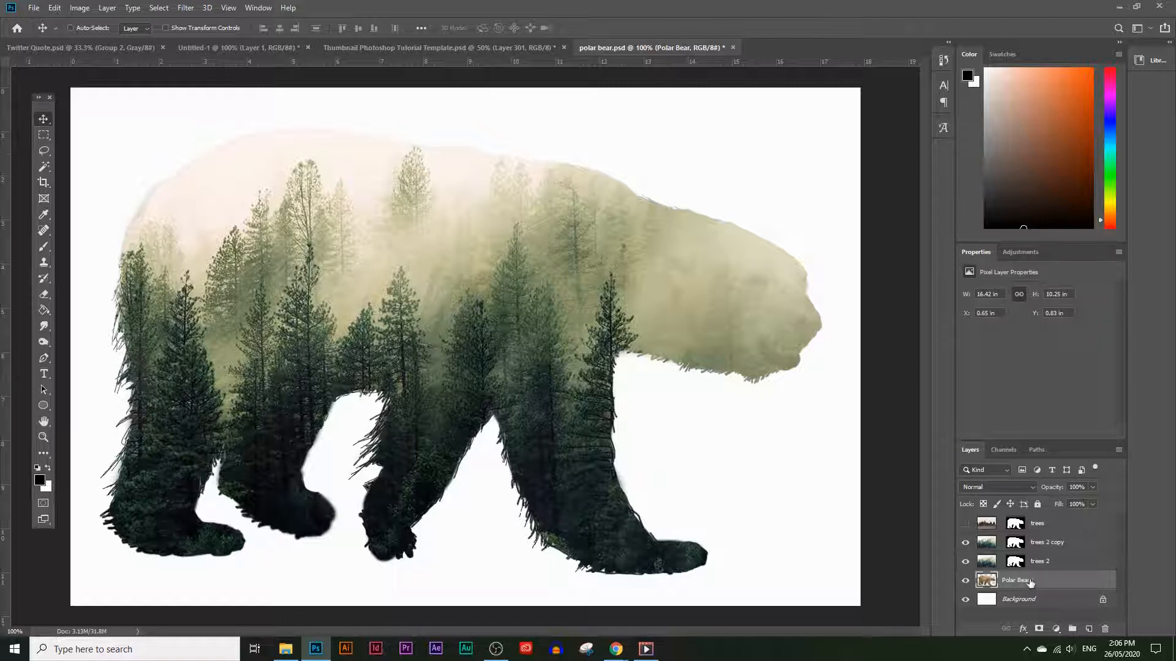
pyautogui.moveTo(1029, 582); pyautogui.dragTo(1092, 624)
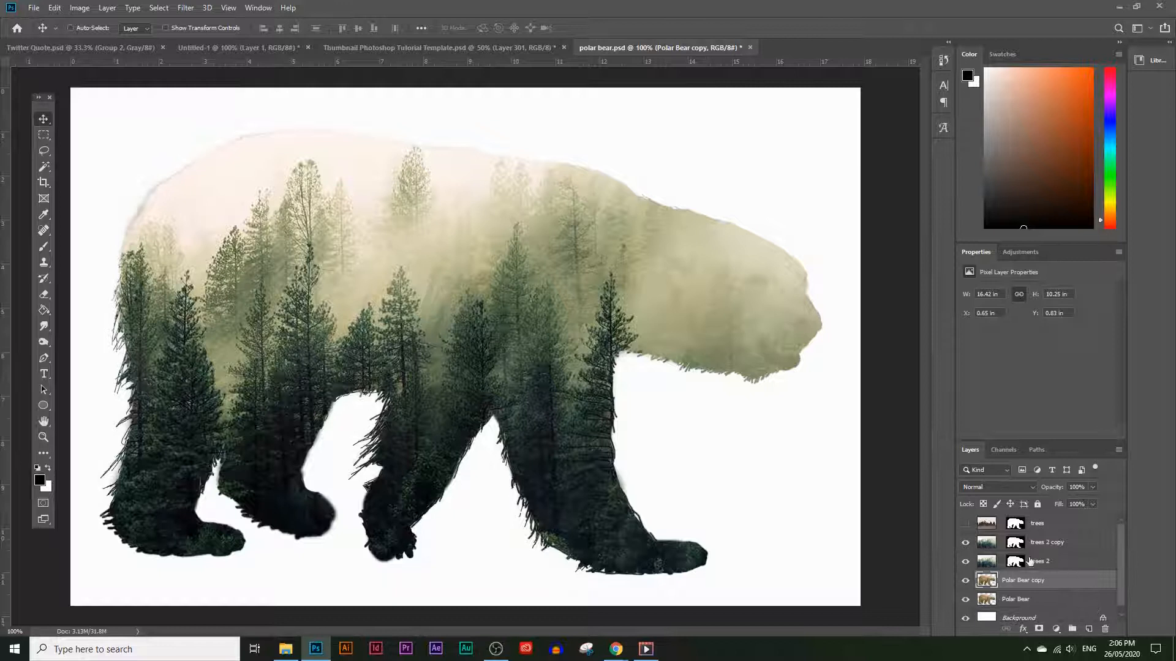
pyautogui.moveTo(1038, 587); pyautogui.dragTo(1035, 541)
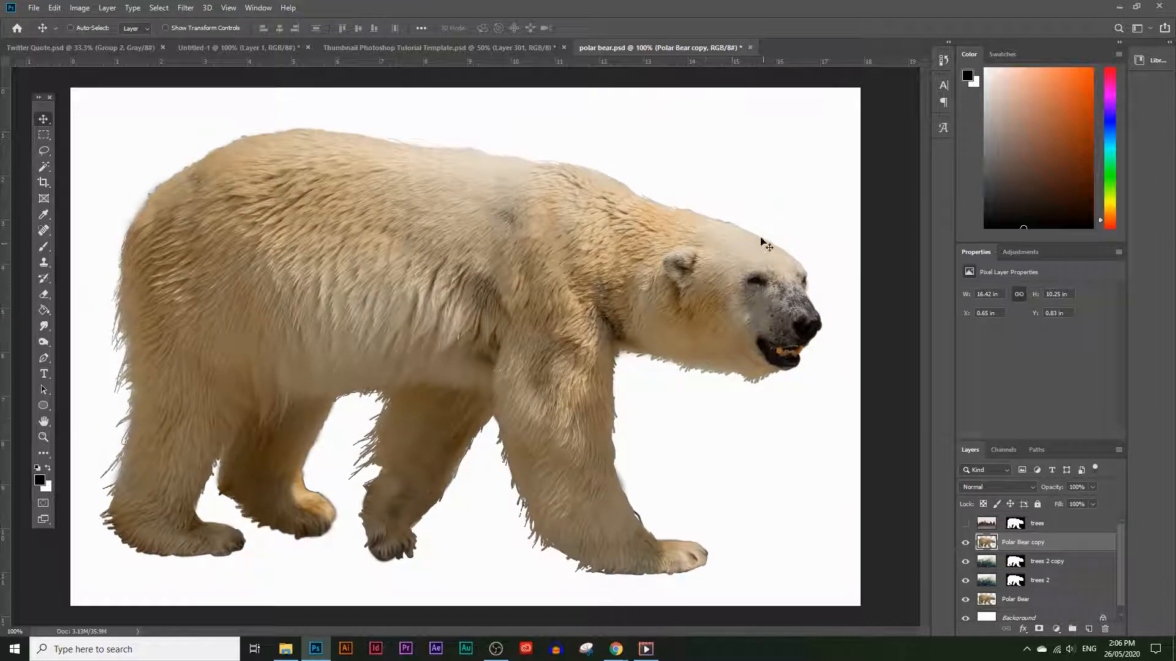
pyautogui.click(1033, 487)
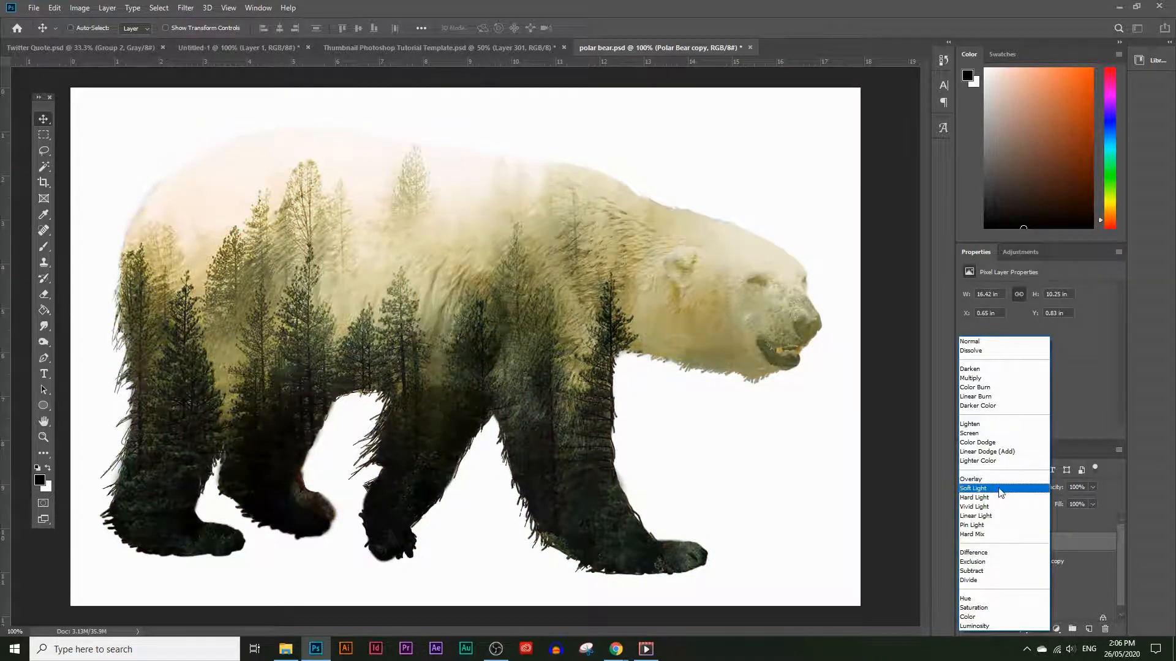
pyautogui.click(1000, 490)
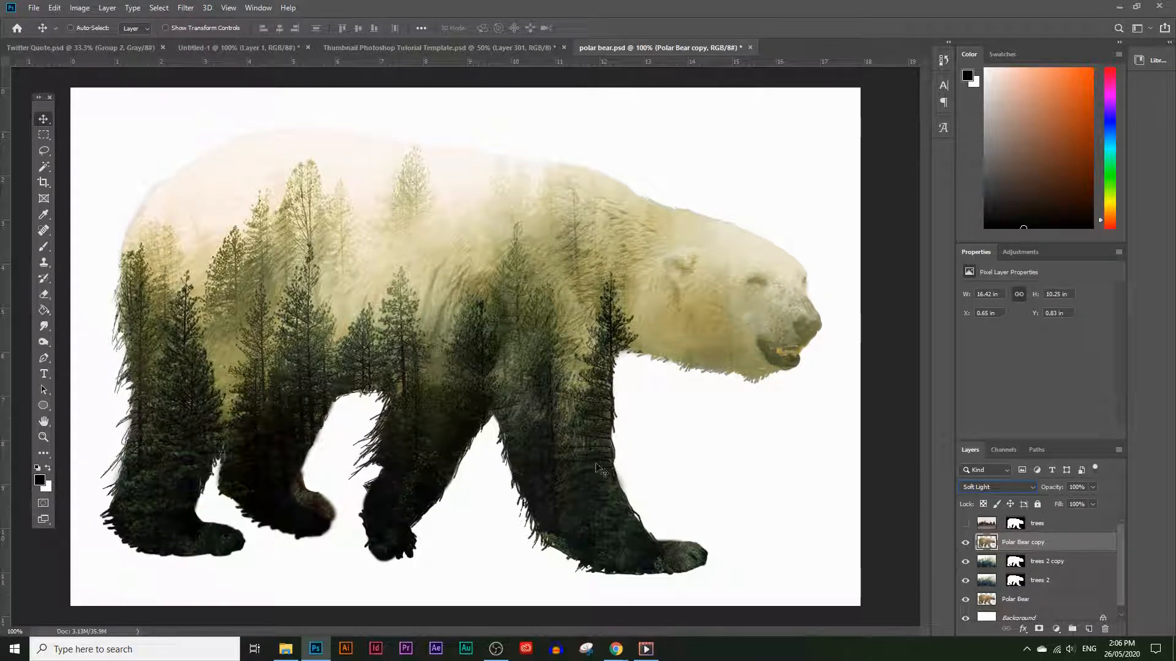
# Darken the bear's facial details from mouth to ear on the Polar Bear copy layer using the Burn tool with an 83 px brush
pyautogui.click(44, 342)
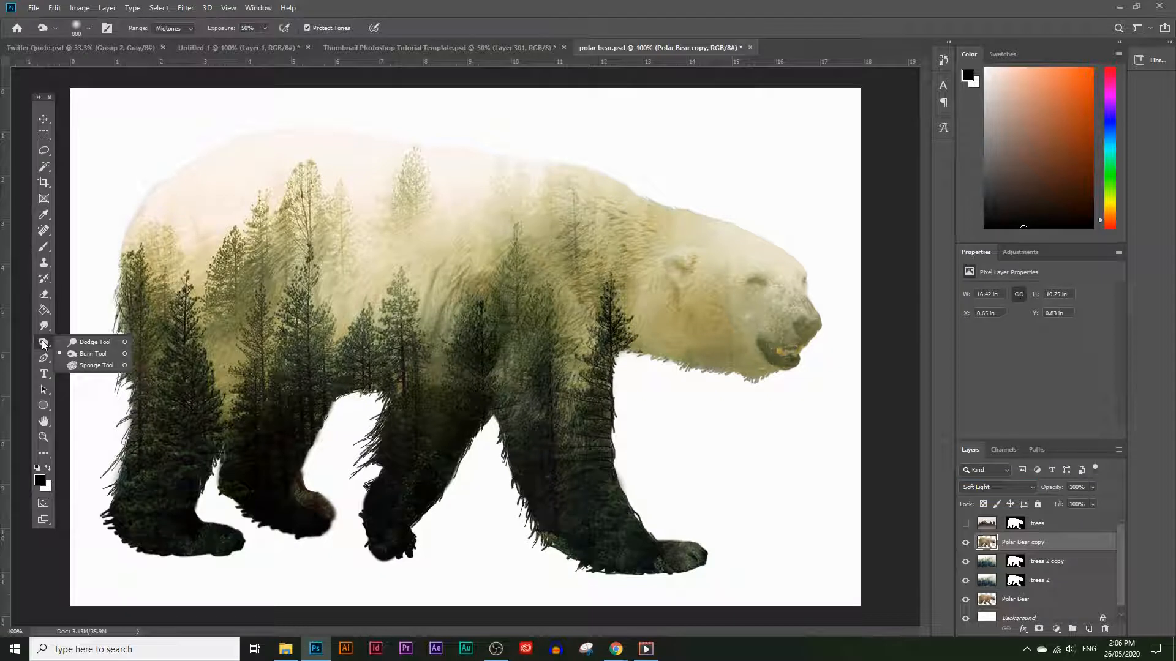
pyautogui.click(83, 355)
pyautogui.click(90, 31)
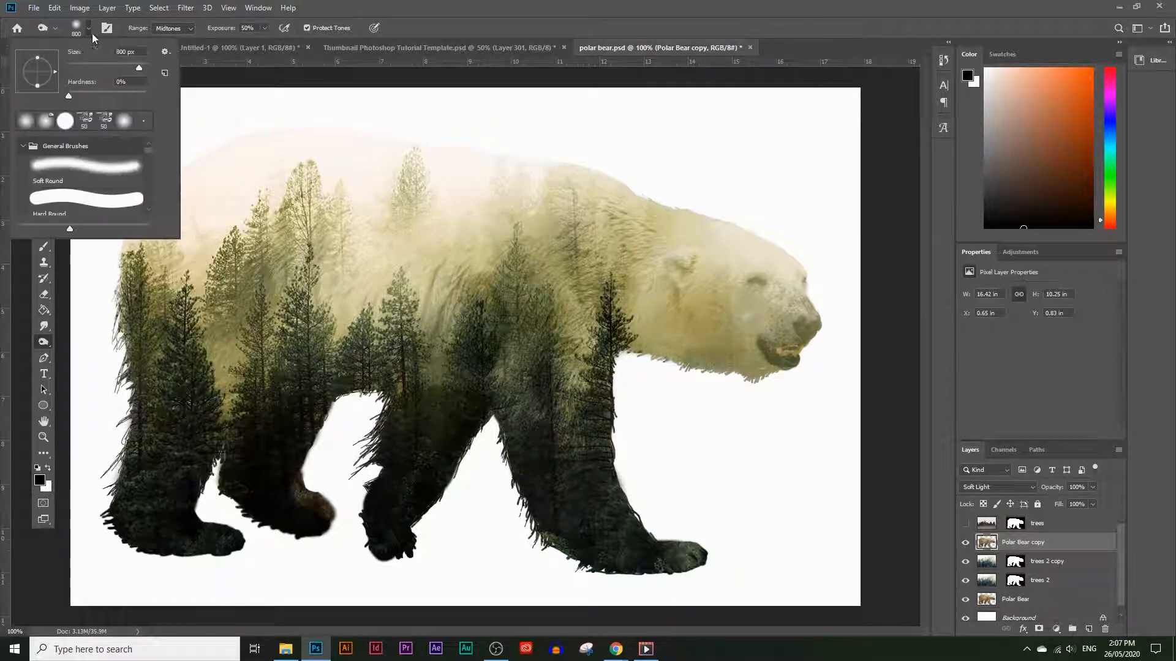
pyautogui.moveTo(119, 66); pyautogui.dragTo(100, 66)
pyautogui.moveTo(83, 96); pyautogui.dragTo(92, 96)
pyautogui.click(6, 94)
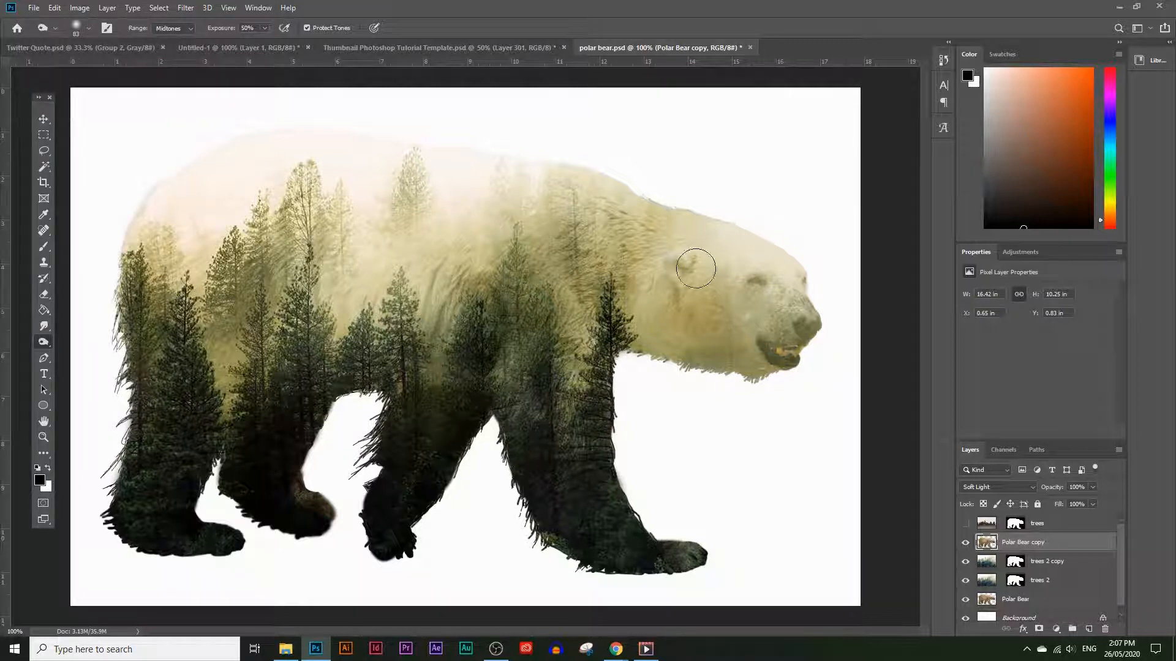
pyautogui.moveTo(784, 351)
pyautogui.mouseDown()
pyautogui.moveTo(797, 281)
pyautogui.moveTo(750, 272)
pyautogui.moveTo(801, 283)
pyautogui.moveTo(775, 361)
pyautogui.moveTo(732, 344)
pyautogui.moveTo(758, 351)
pyautogui.moveTo(799, 325)
pyautogui.moveTo(806, 267)
pyautogui.moveTo(745, 268)
pyautogui.moveTo(817, 279)
pyautogui.moveTo(805, 265)
pyautogui.moveTo(799, 336)
pyautogui.moveTo(721, 346)
pyautogui.moveTo(756, 370)
pyautogui.moveTo(800, 320)
pyautogui.moveTo(805, 291)
pyautogui.moveTo(814, 318)
pyautogui.moveTo(790, 362)
pyautogui.moveTo(761, 365)
pyautogui.moveTo(798, 340)
pyautogui.moveTo(800, 283)
pyautogui.moveTo(776, 259)
pyautogui.moveTo(810, 278)
pyautogui.moveTo(819, 322)
pyautogui.moveTo(775, 364)
pyautogui.moveTo(681, 345)
pyautogui.moveTo(665, 258)
pyautogui.mouseUp()
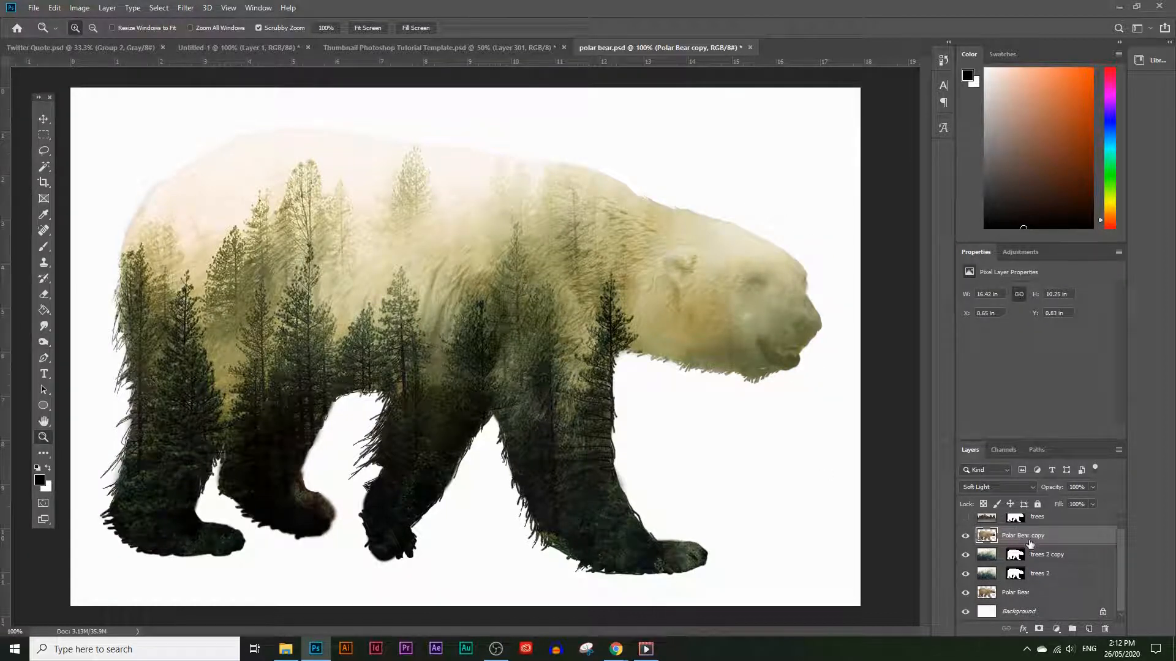
# Duplicate the Polar Bear copy layer and toggle the duplicate's visibility to compare the image with and without it
pyautogui.moveTo(1034, 532); pyautogui.dragTo(1088, 628)
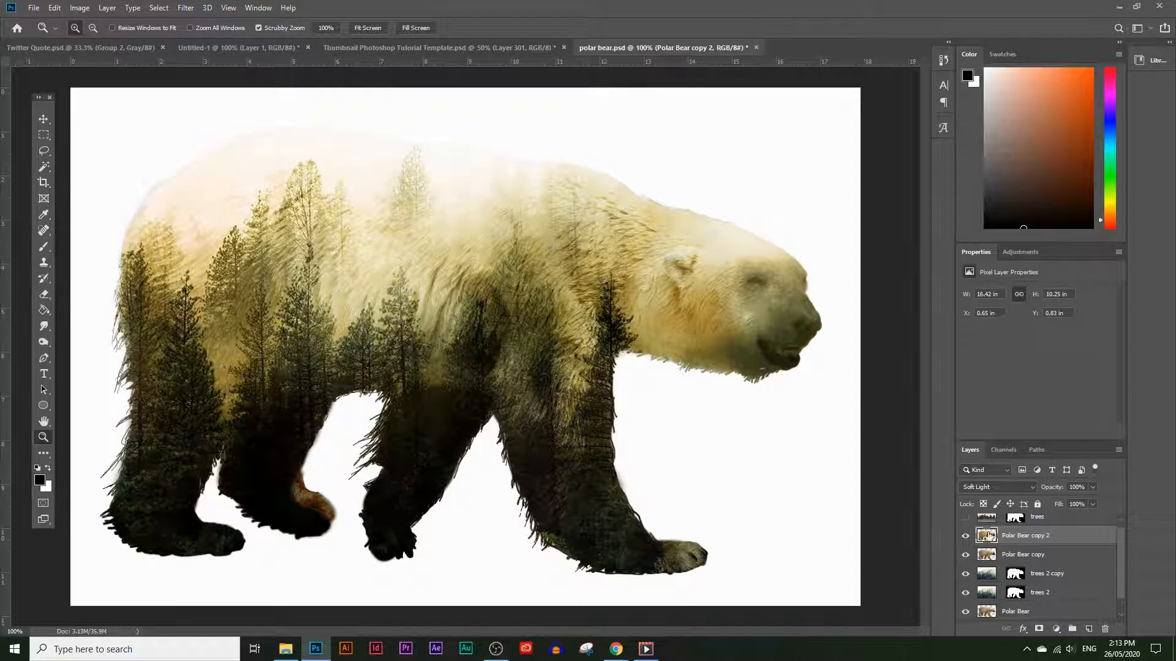
pyautogui.click(967, 538)
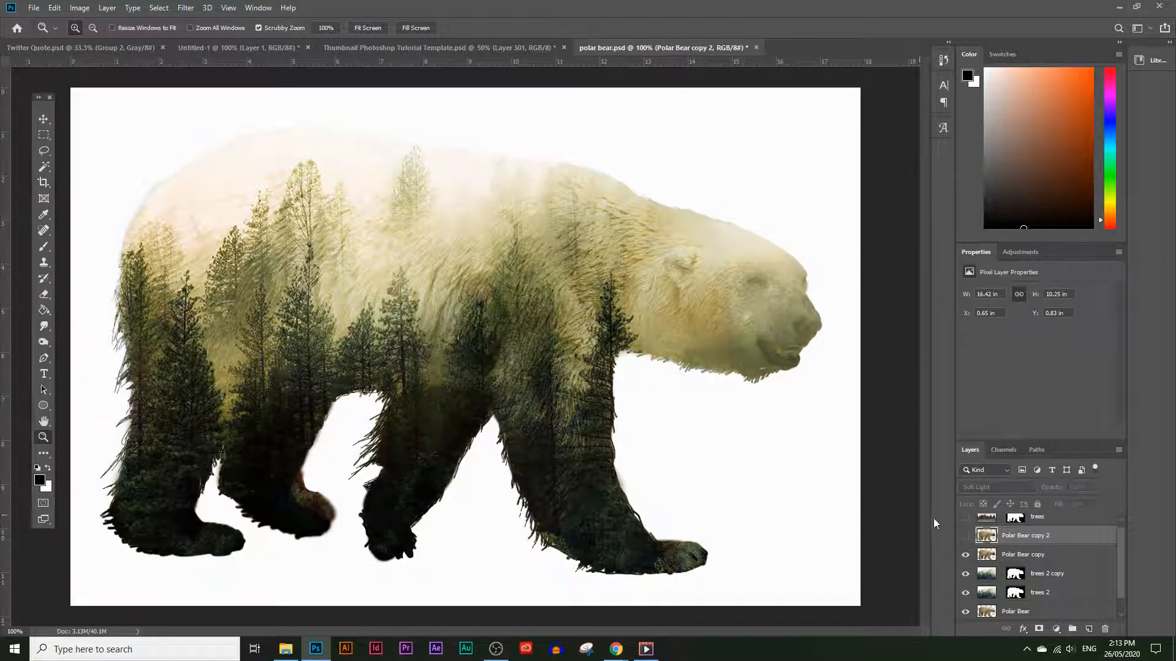
pyautogui.click(966, 536)
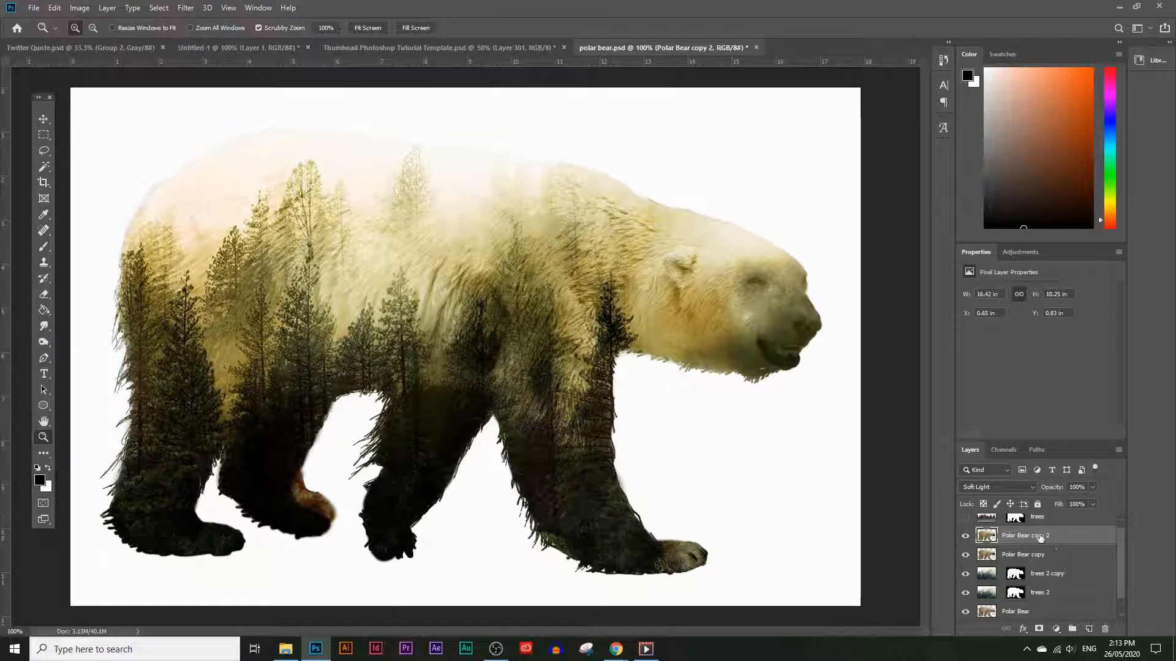
# Add a layer mask to the Polar Bear copy 2 layer and brush black over the bear's body and legs
pyautogui.click(1037, 630)
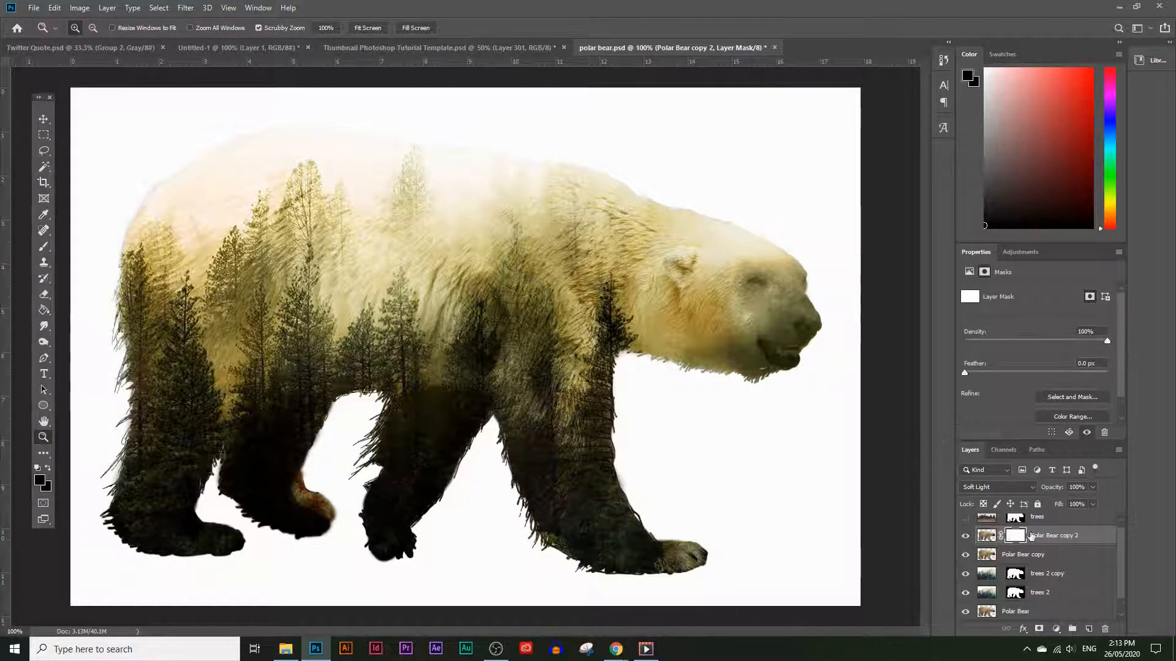
pyautogui.click(49, 247)
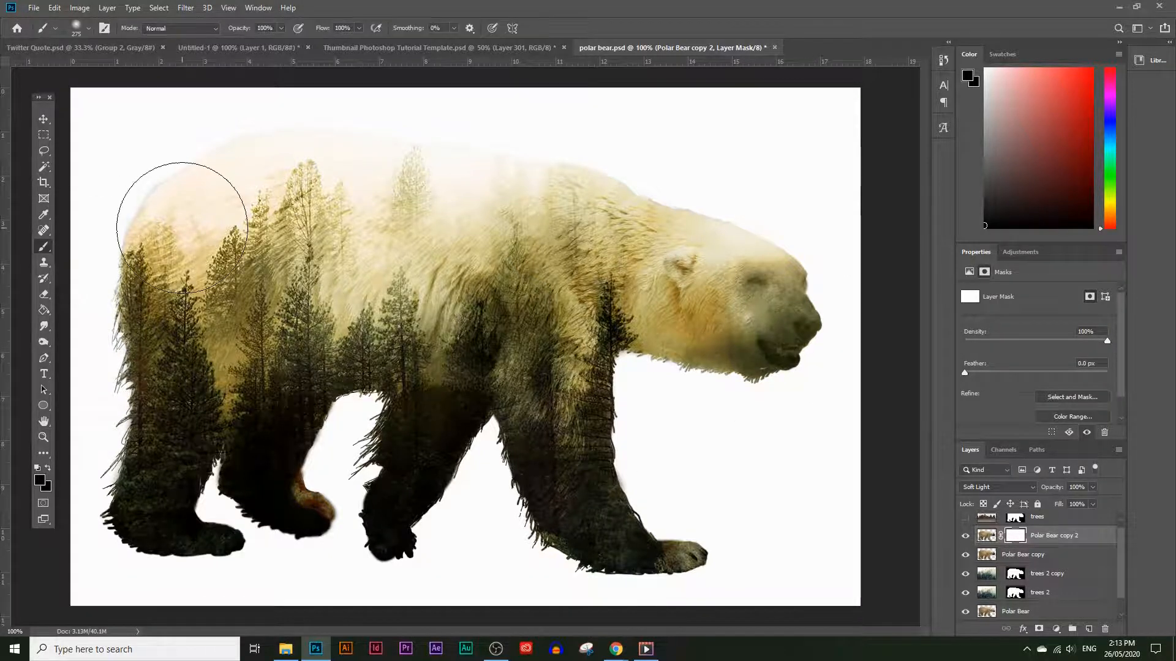
pyautogui.click(40, 481)
pyautogui.press('Return')
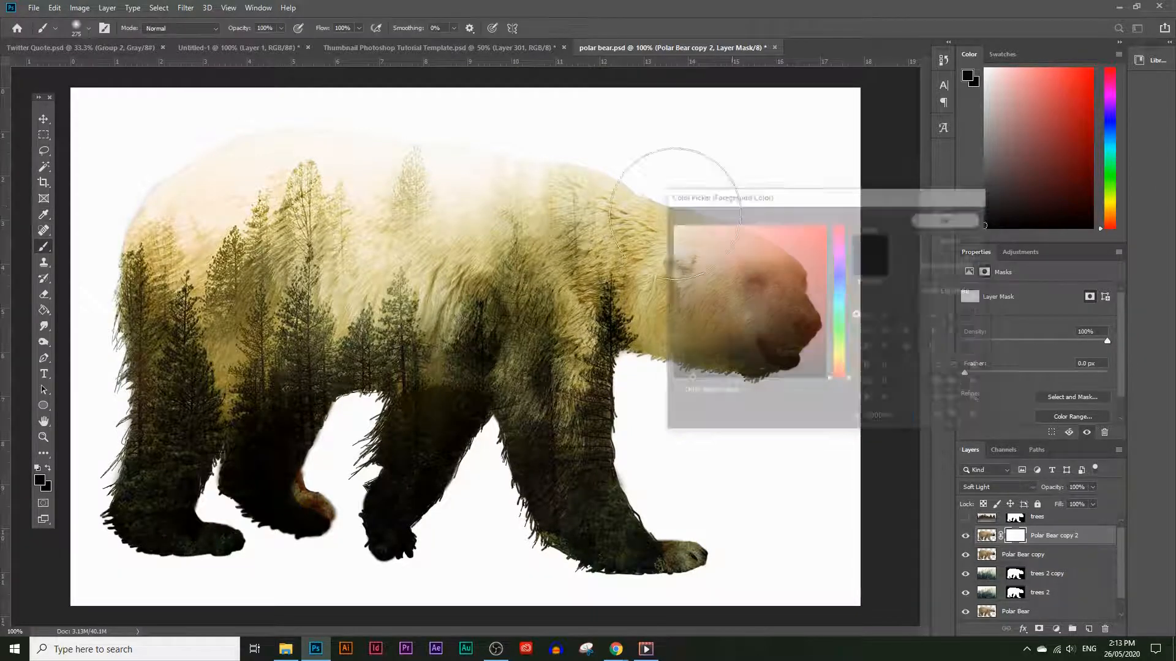
pyautogui.moveTo(643, 542)
pyautogui.mouseDown()
pyautogui.moveTo(542, 436)
pyautogui.moveTo(521, 389)
pyautogui.moveTo(564, 237)
pyautogui.moveTo(581, 226)
pyautogui.moveTo(222, 443)
pyautogui.moveTo(142, 273)
pyautogui.moveTo(356, 198)
pyautogui.moveTo(223, 232)
pyautogui.mouseUp()
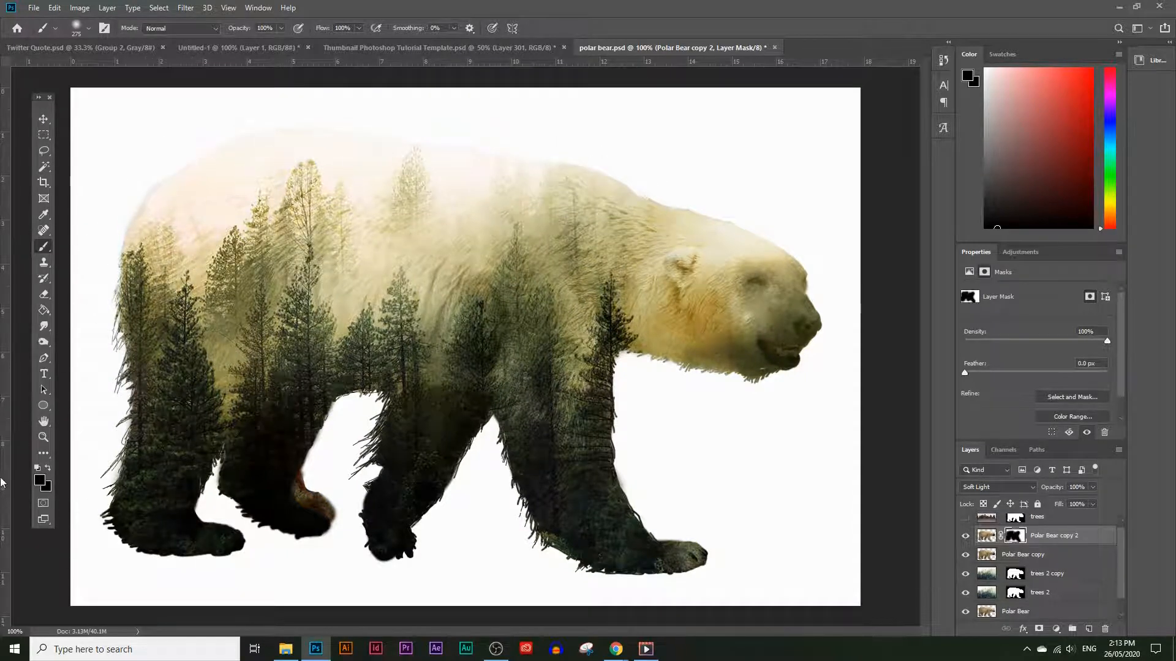
# Set the foreground colour to white (ffffff) and paint the mask to restore the layer over the middle of the bear's body
pyautogui.click(40, 481)
pyautogui.moveTo(680, 245); pyautogui.dragTo(660, 199)
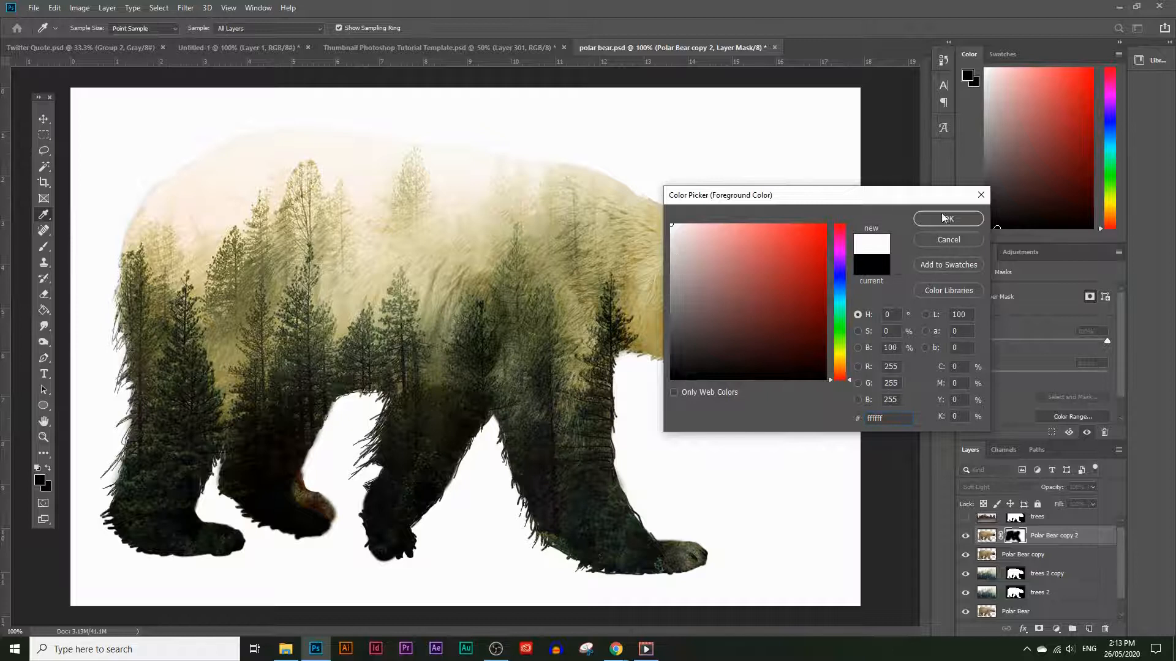
pyautogui.click(948, 219)
pyautogui.moveTo(467, 297)
pyautogui.mouseDown()
pyautogui.moveTo(420, 288)
pyautogui.moveTo(513, 386)
pyautogui.moveTo(513, 409)
pyautogui.moveTo(418, 357)
pyautogui.moveTo(473, 260)
pyautogui.moveTo(461, 257)
pyautogui.moveTo(540, 414)
pyautogui.moveTo(506, 454)
pyautogui.moveTo(515, 345)
pyautogui.moveTo(411, 269)
pyautogui.moveTo(546, 360)
pyautogui.moveTo(475, 367)
pyautogui.mouseUp()
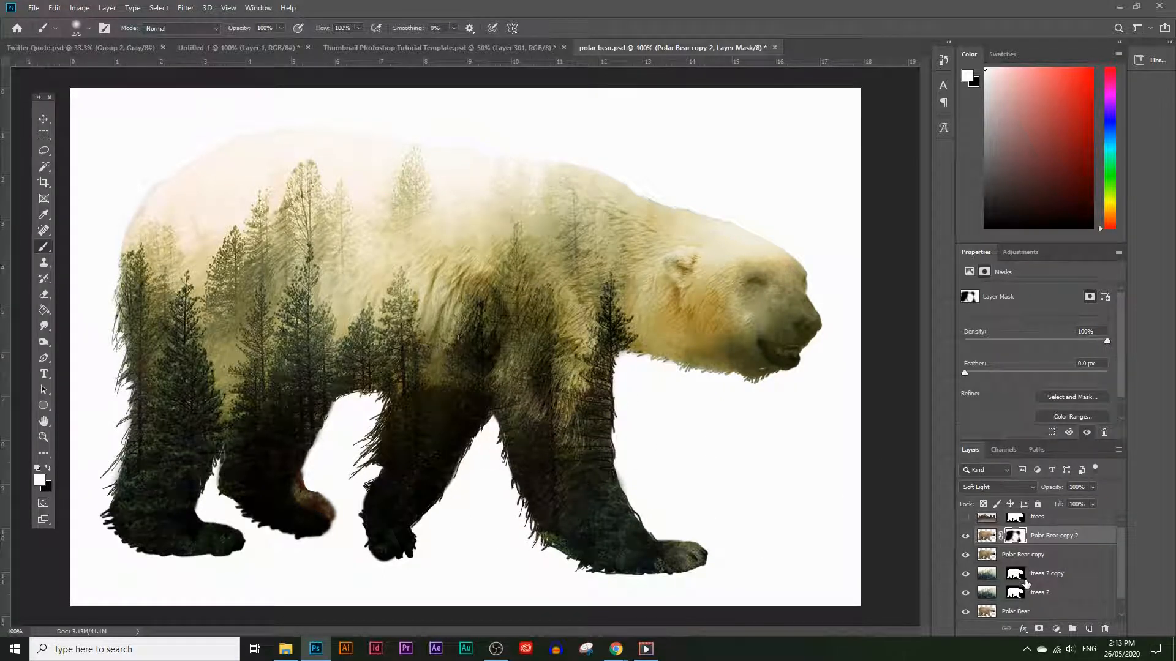
# View the Polar Bear copy 2 mask on its own, paint everything except the head area black (000000) and return to the image
pyautogui.keyDown('alt'); pyautogui.click(1015, 537); pyautogui.keyUp('alt')
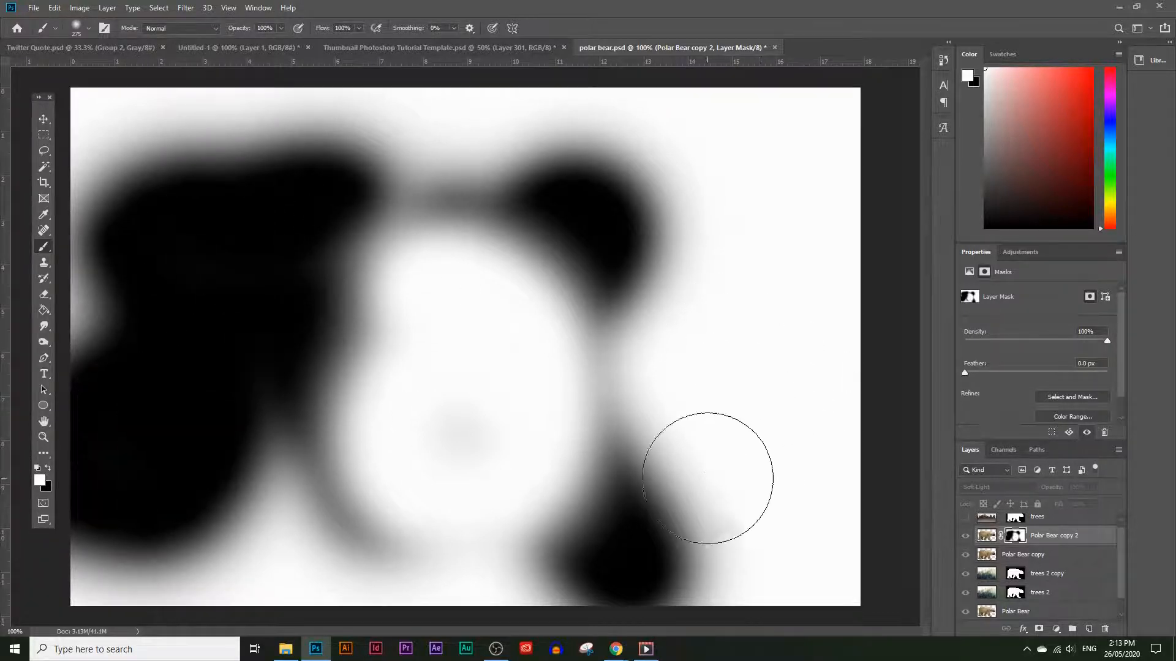
pyautogui.keyDown('alt'); pyautogui.click(1015, 537); pyautogui.keyUp('alt')
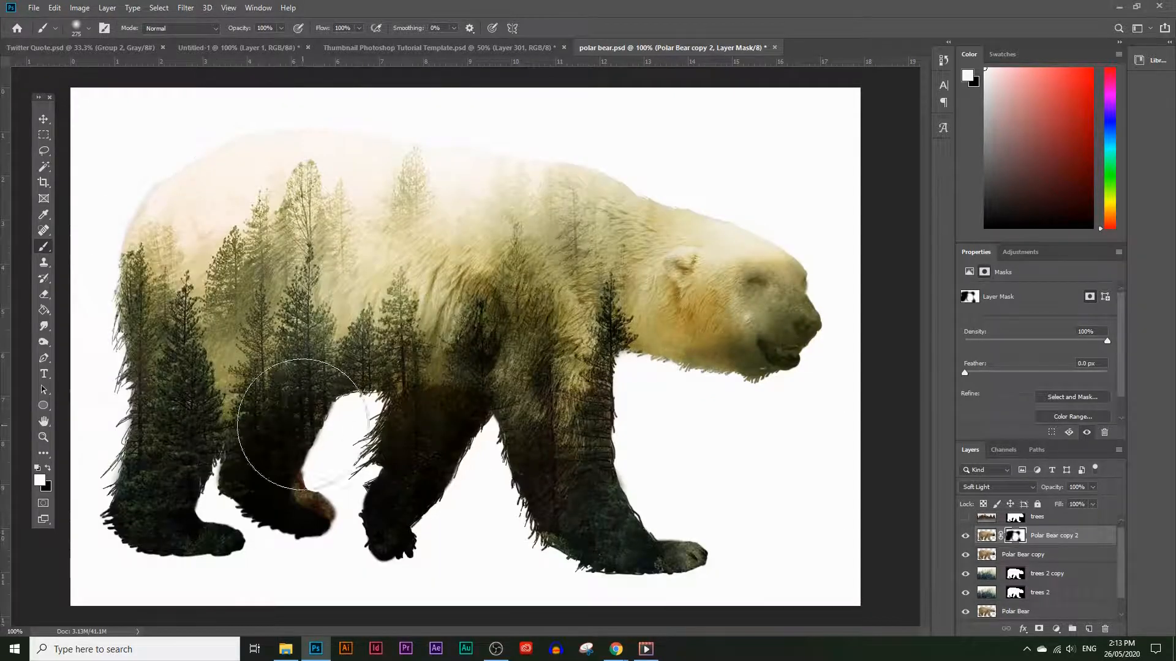
pyautogui.keyDown('alt'); pyautogui.click(1025, 537); pyautogui.keyUp('alt')
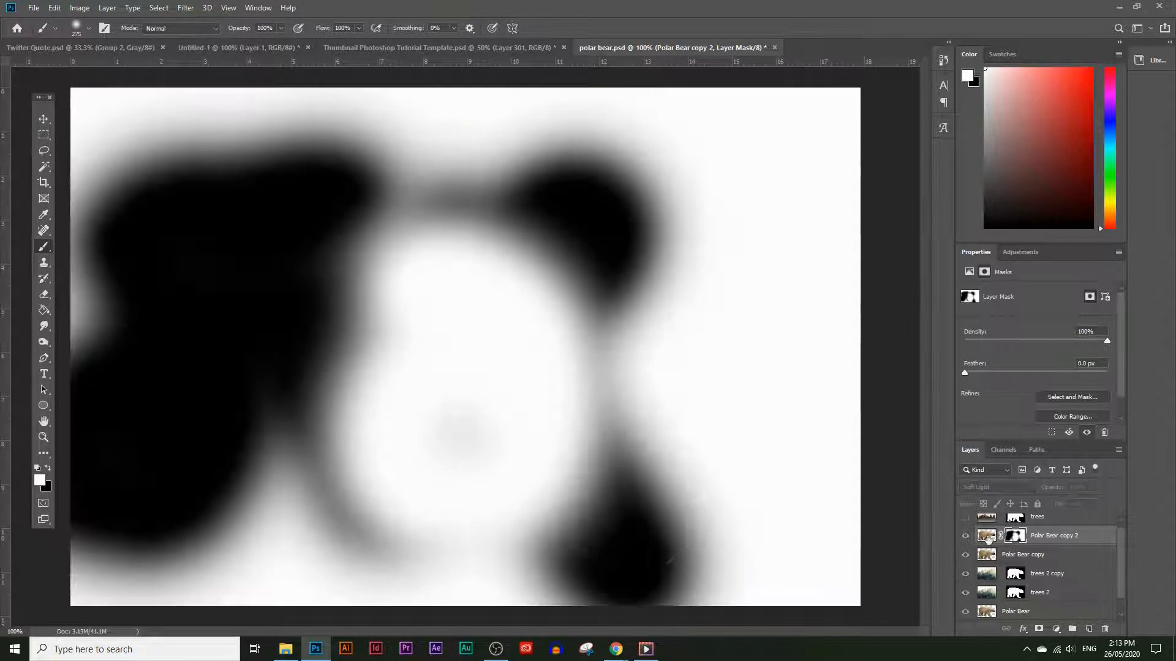
pyautogui.click(40, 481)
pyautogui.moveTo(733, 345); pyautogui.dragTo(736, 405)
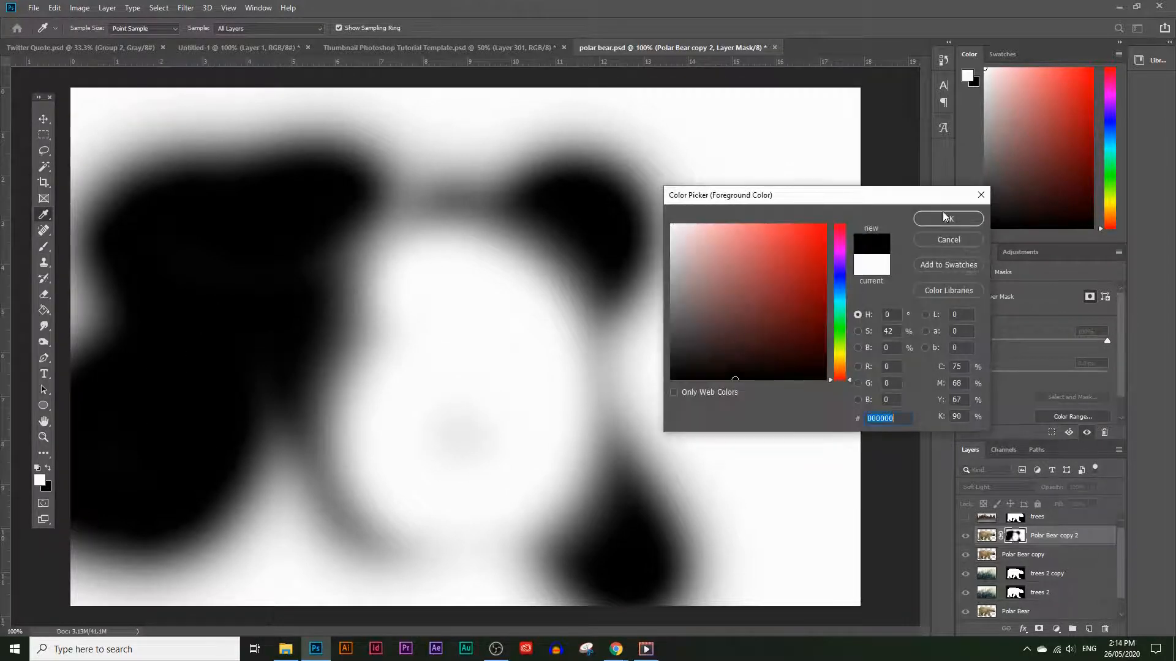
pyautogui.click(943, 215)
pyautogui.moveTo(512, 349)
pyautogui.mouseDown()
pyautogui.moveTo(367, 486)
pyautogui.moveTo(551, 524)
pyautogui.moveTo(532, 447)
pyautogui.moveTo(380, 559)
pyautogui.moveTo(420, 302)
pyautogui.moveTo(499, 218)
pyautogui.moveTo(441, 211)
pyautogui.moveTo(341, 394)
pyautogui.moveTo(118, 507)
pyautogui.moveTo(275, 560)
pyautogui.moveTo(120, 168)
pyautogui.moveTo(470, 384)
pyautogui.moveTo(210, 196)
pyautogui.moveTo(515, 147)
pyautogui.mouseUp()
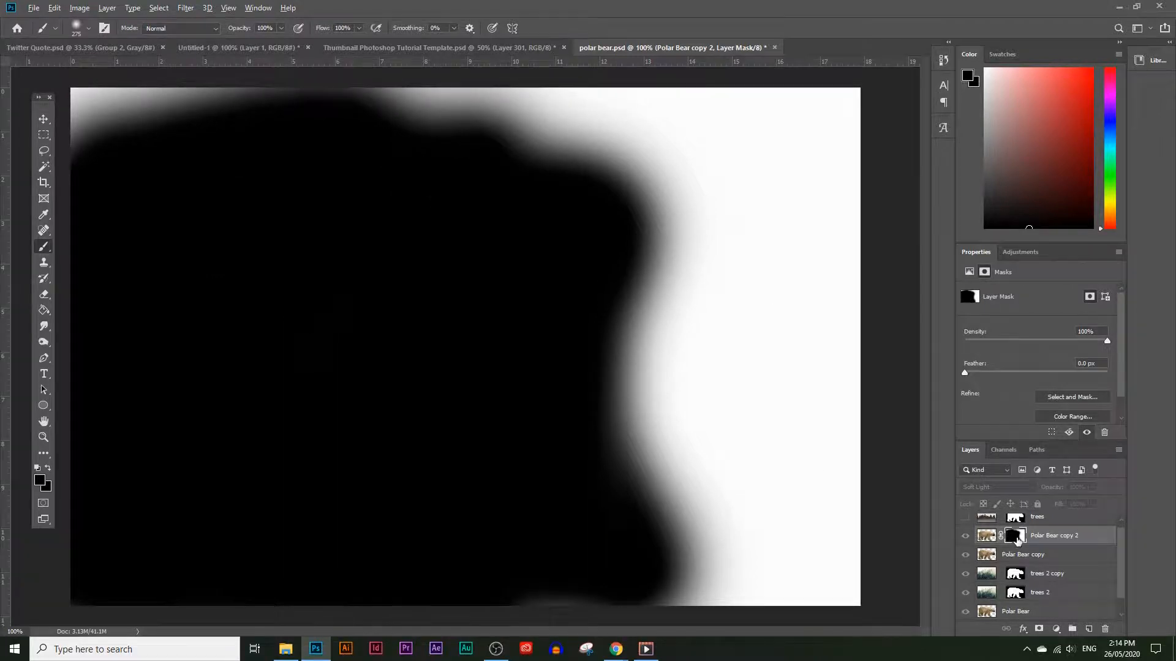
pyautogui.keyDown('alt'); pyautogui.click(1015, 536); pyautogui.keyUp('alt')
# Compare the bear's head with and without the masked Polar Bear copy 2 layer by toggling the layer's visibility
pyautogui.click(964, 537)
pyautogui.click(965, 536)
pyautogui.click(966, 537)
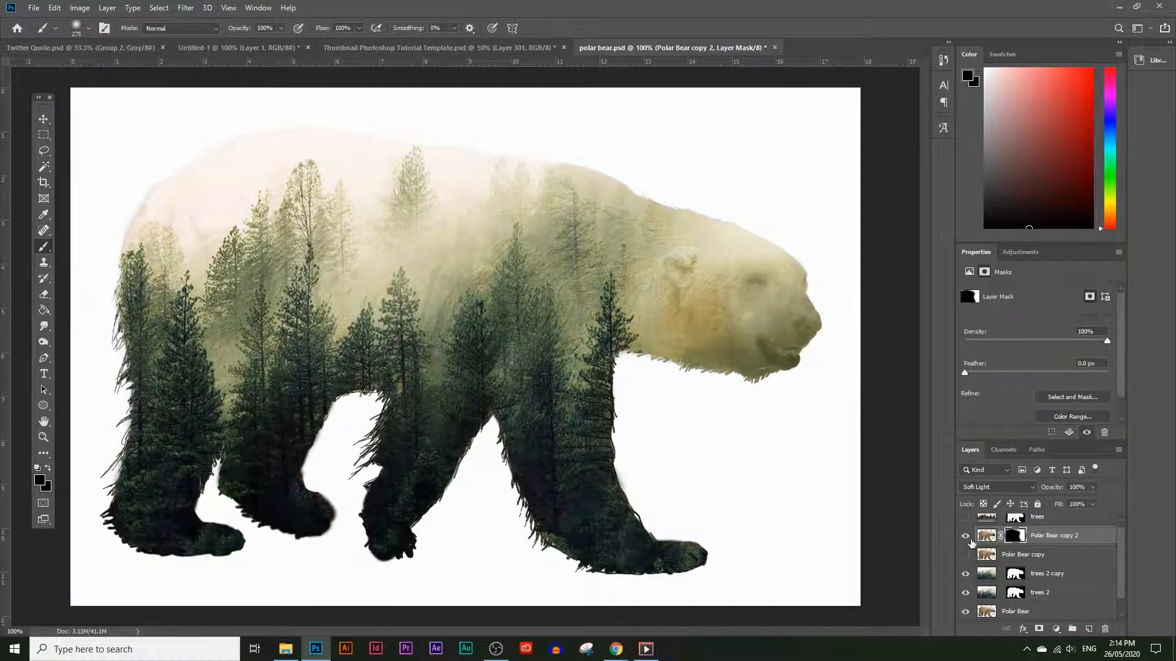
pyautogui.click(966, 537)
pyautogui.click(965, 536)
pyautogui.click(966, 536)
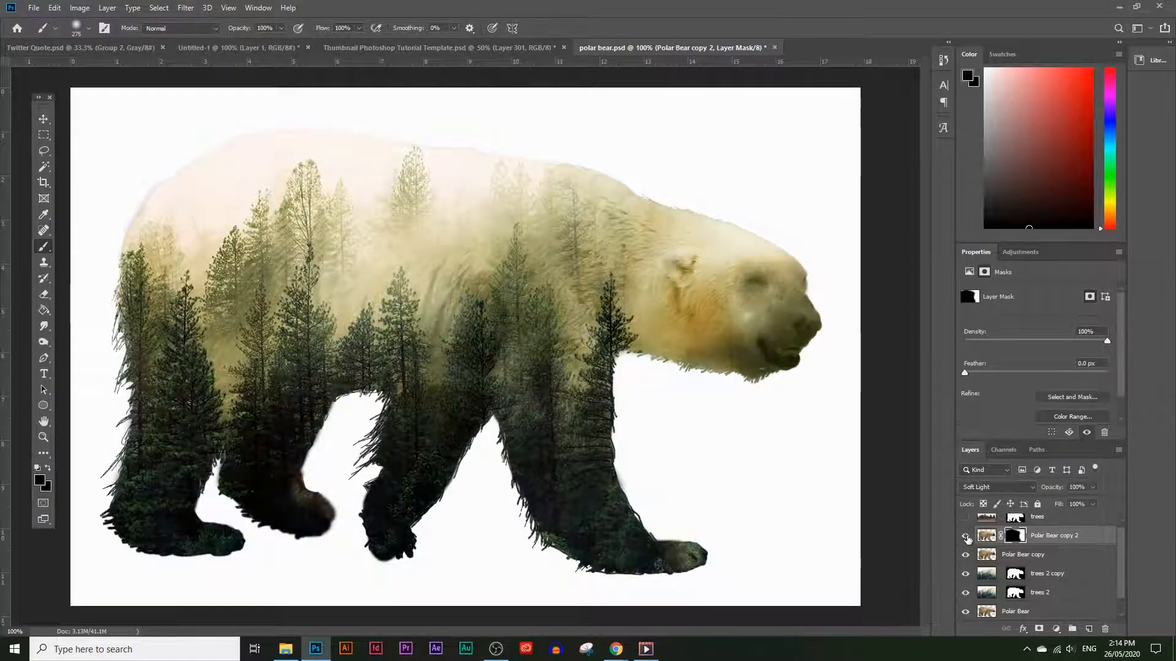
pyautogui.click(966, 537)
# Duplicate the masked Polar Bear copy 2 layer and lower the duplicate's fill
pyautogui.moveTo(1071, 539); pyautogui.dragTo(1089, 627)
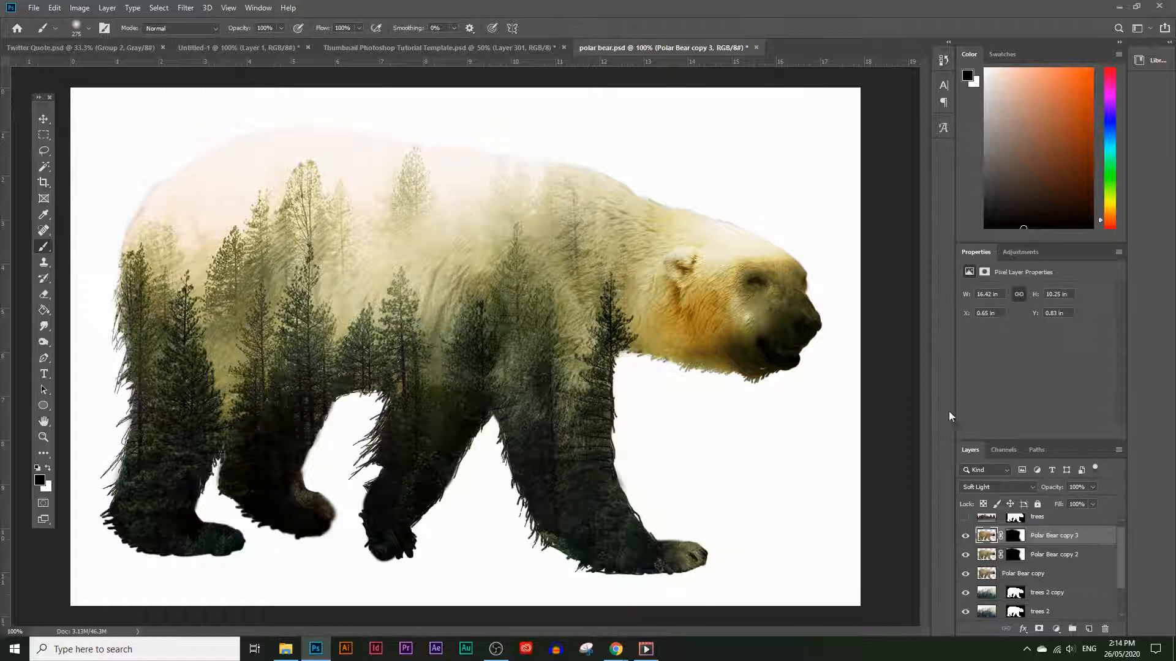
pyautogui.moveTo(1089, 502); pyautogui.dragTo(1076, 503)
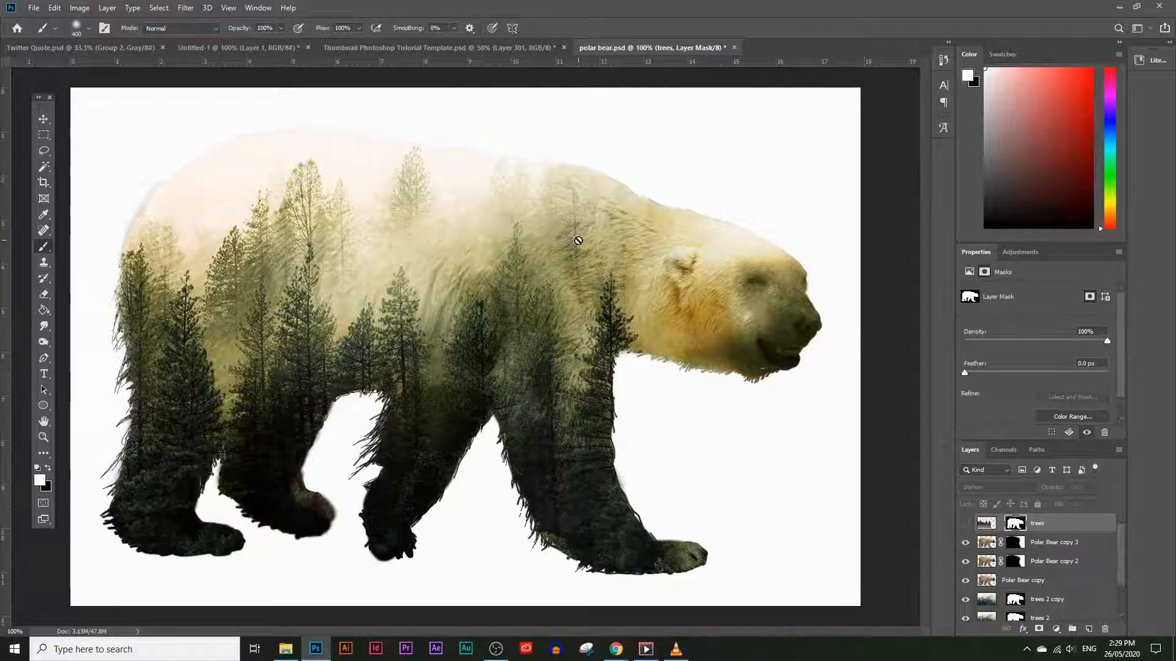
# Make the trees layer visible again and activate the Move tool
pyautogui.click(968, 525)
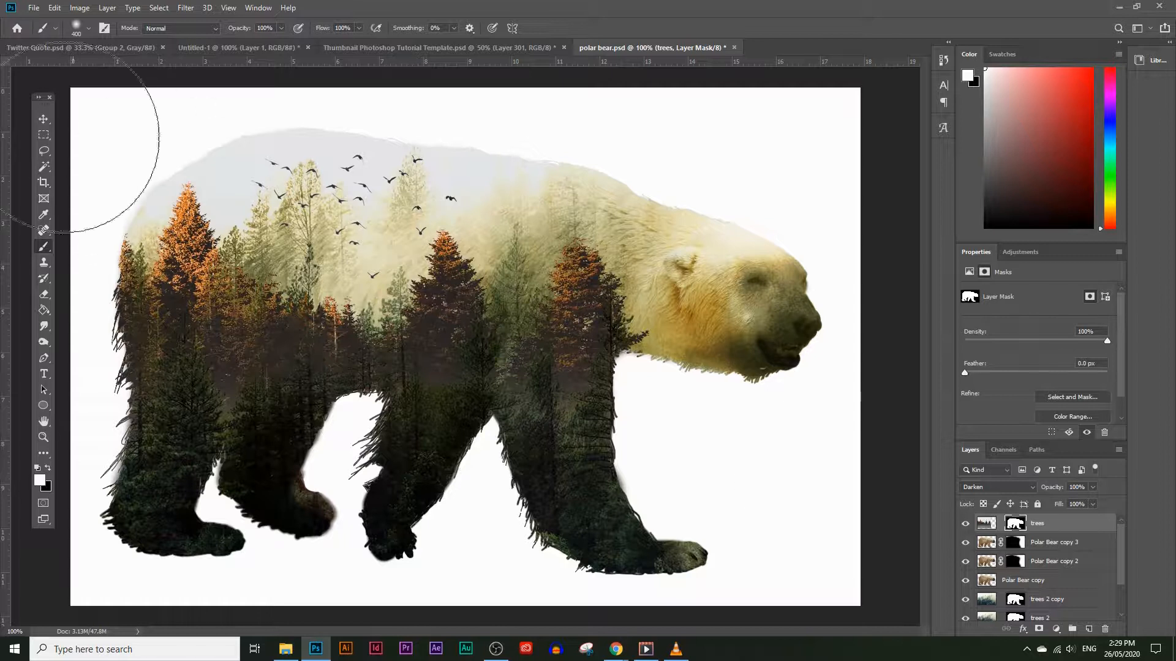
pyautogui.click(43, 120)
pyautogui.moveTo(364, 156); pyautogui.dragTo(311, 159)
pyautogui.hotkey('ctrl', 'z')
pyautogui.hotkey('ctrl', 'z')
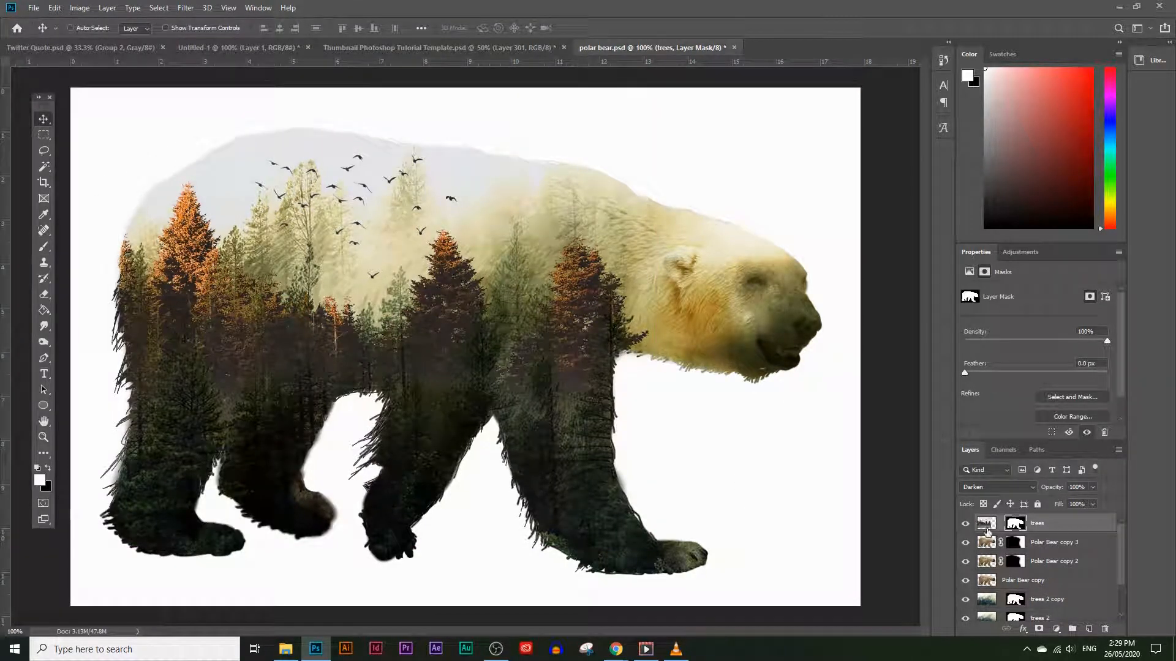
# Select the trees layer's image rather than its mask and shift the image slightly left within the bear's shape
pyautogui.click(985, 525)
pyautogui.moveTo(326, 253); pyautogui.dragTo(290, 253)
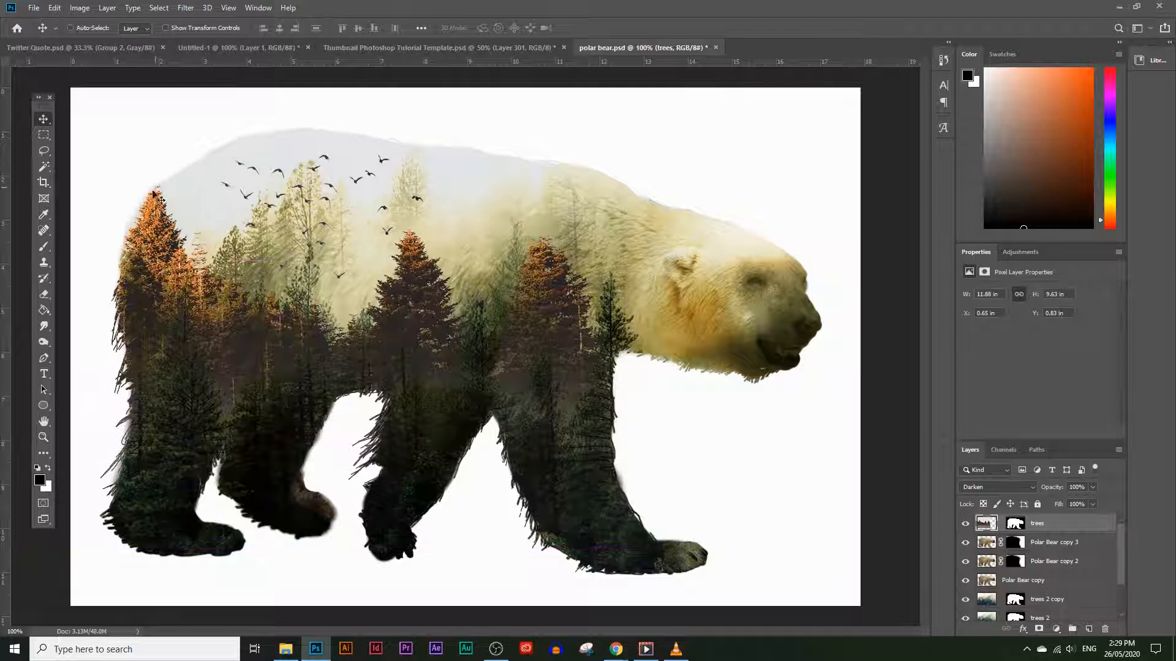
# Paint the trees layer's mask with black to hide the orange trees across the bear's body and hindquarters
pyautogui.click(1015, 524)
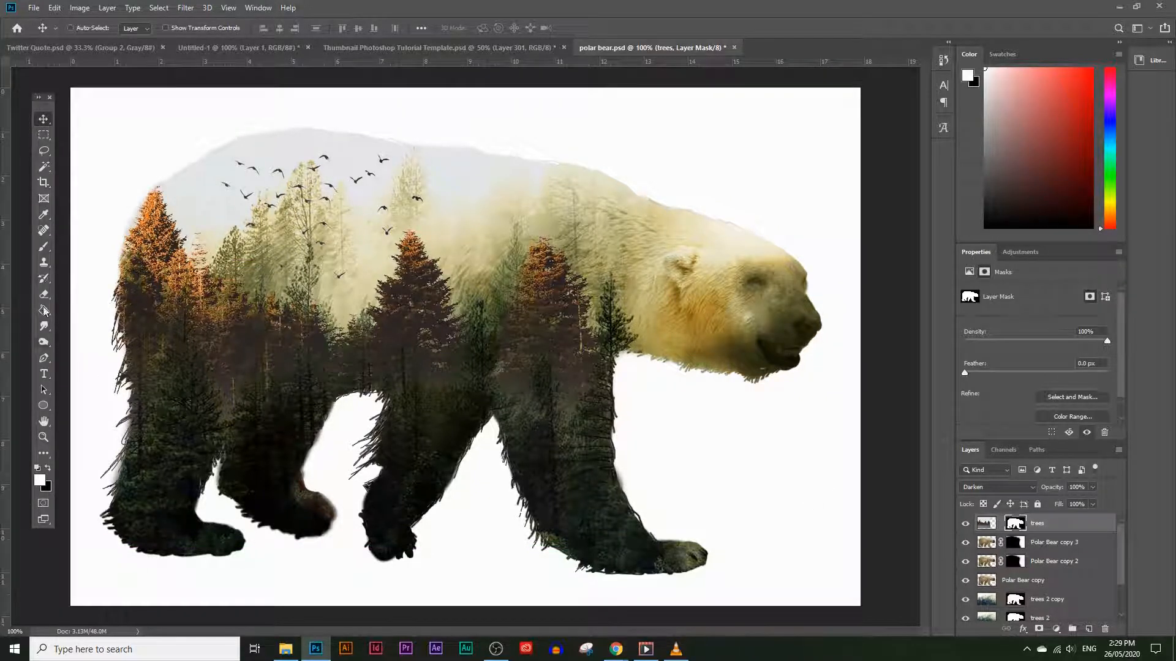
pyautogui.click(51, 250)
pyautogui.click(40, 483)
pyautogui.click(706, 379)
pyautogui.click(966, 220)
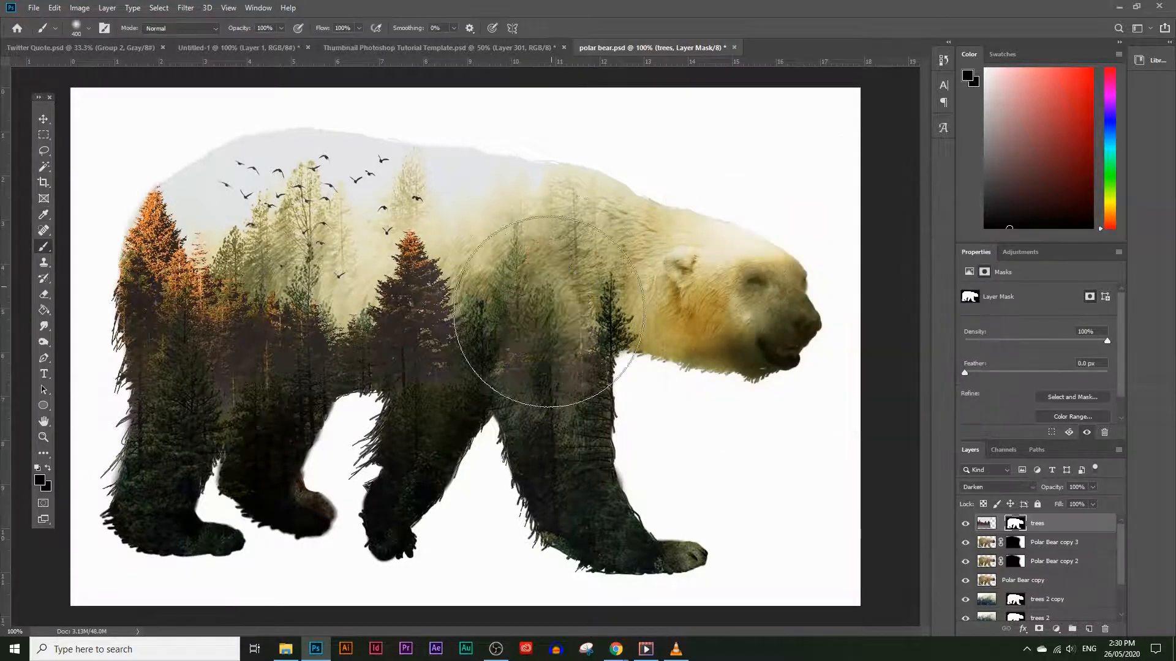
pyautogui.moveTo(421, 360)
pyautogui.mouseDown()
pyautogui.moveTo(286, 413)
pyautogui.moveTo(166, 382)
pyautogui.moveTo(118, 270)
pyautogui.mouseUp()
pyautogui.moveTo(454, 377); pyautogui.dragTo(472, 347)
# Reduce the brush size to 150 and mask out the remaining orange trees over the middle of the bear's body
pyautogui.press('[')
pyautogui.press('[')
pyautogui.press('[')
pyautogui.press('[')
pyautogui.press('[')
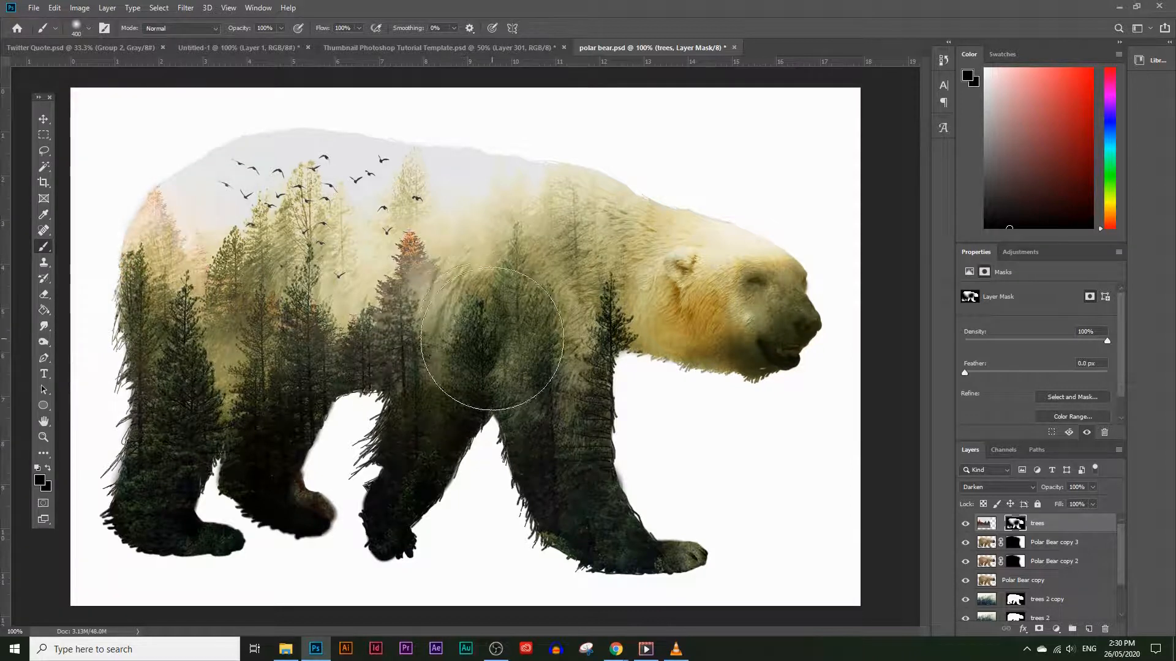
pyautogui.moveTo(437, 278)
pyautogui.mouseDown()
pyautogui.moveTo(435, 248)
pyautogui.moveTo(400, 335)
pyautogui.moveTo(321, 360)
pyautogui.moveTo(417, 311)
pyautogui.moveTo(379, 328)
pyautogui.moveTo(240, 344)
pyautogui.mouseUp()
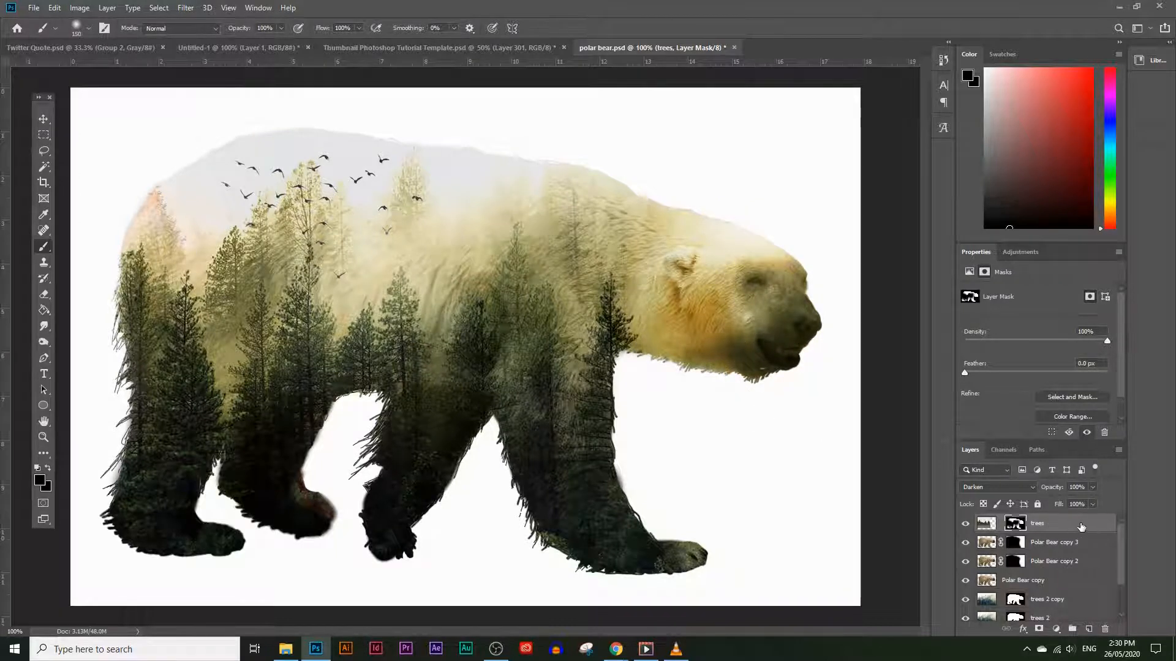
# Group all layers from trees down to Polar Bear, leaving the Background layer out
pyautogui.scroll(-2, 1065, 561)
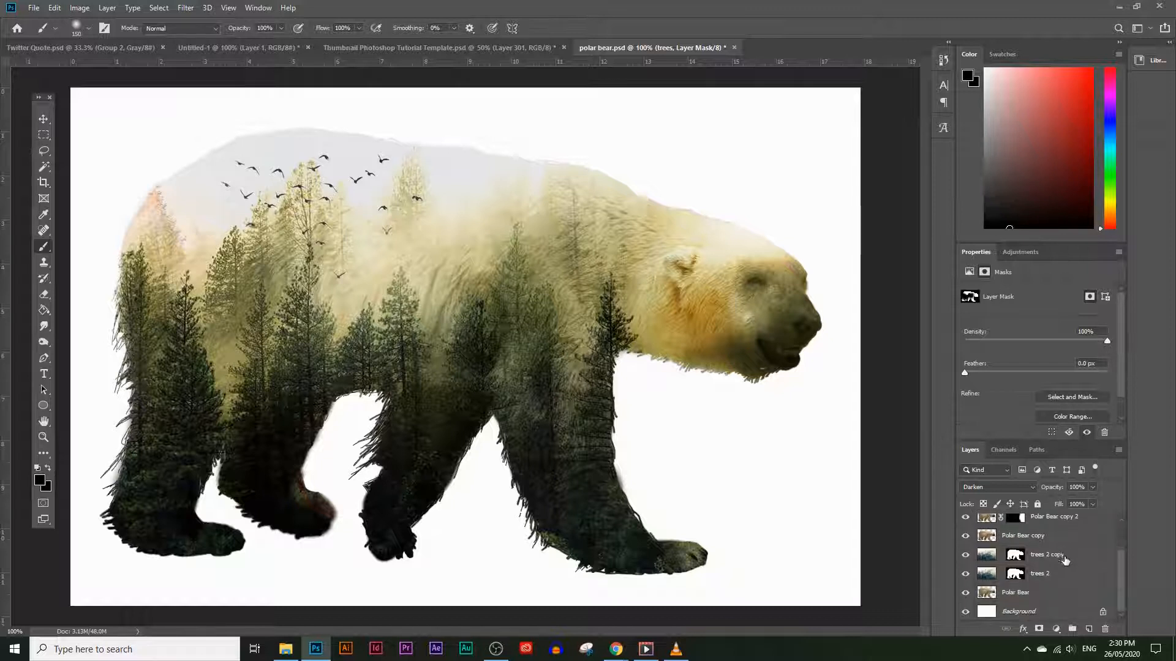
pyautogui.keyDown('shift'); pyautogui.click(1049, 598); pyautogui.keyUp('shift')
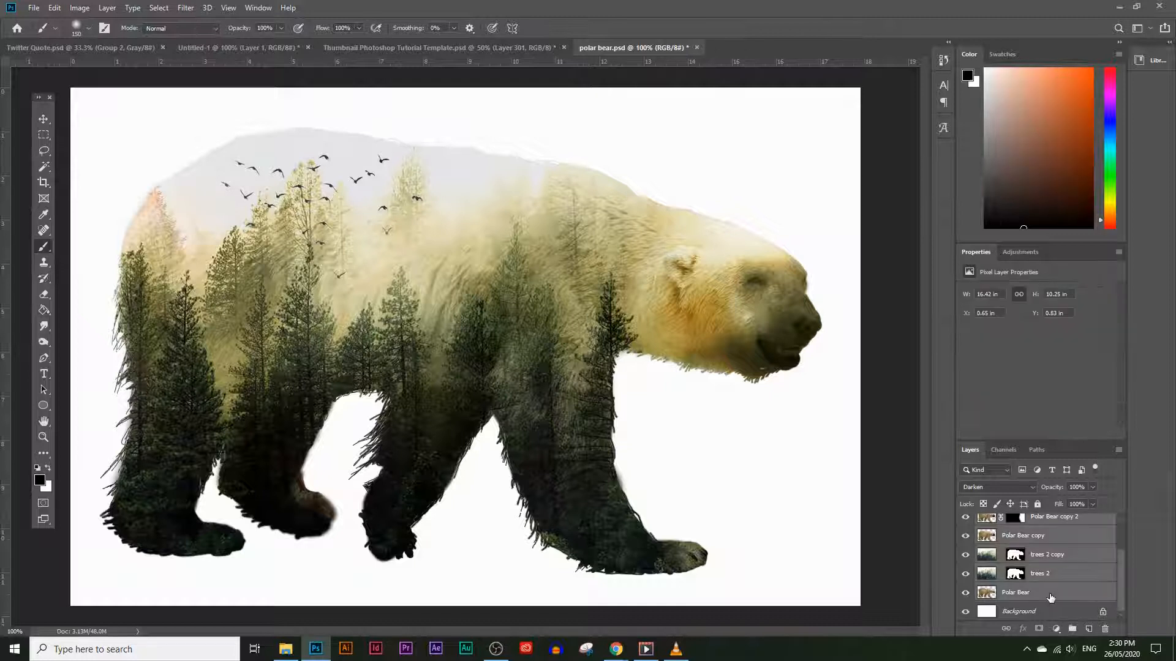
pyautogui.scroll(2, 1050, 588)
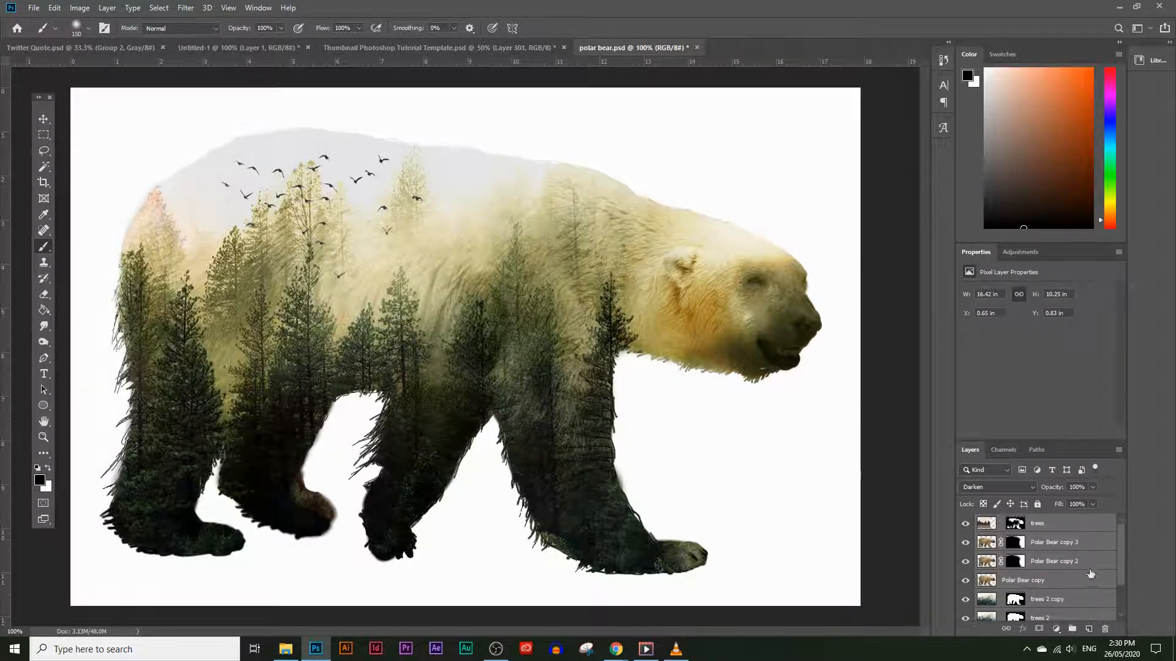
pyautogui.scroll(-2, 1082, 604)
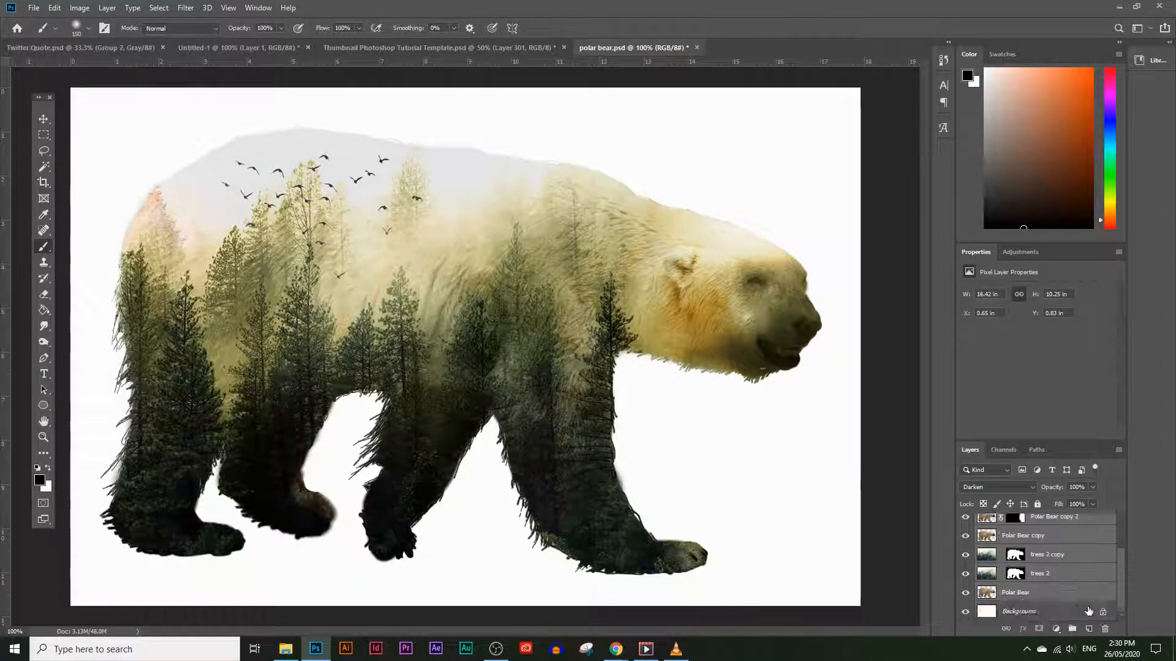
pyautogui.hotkey('ctrl', 'g')
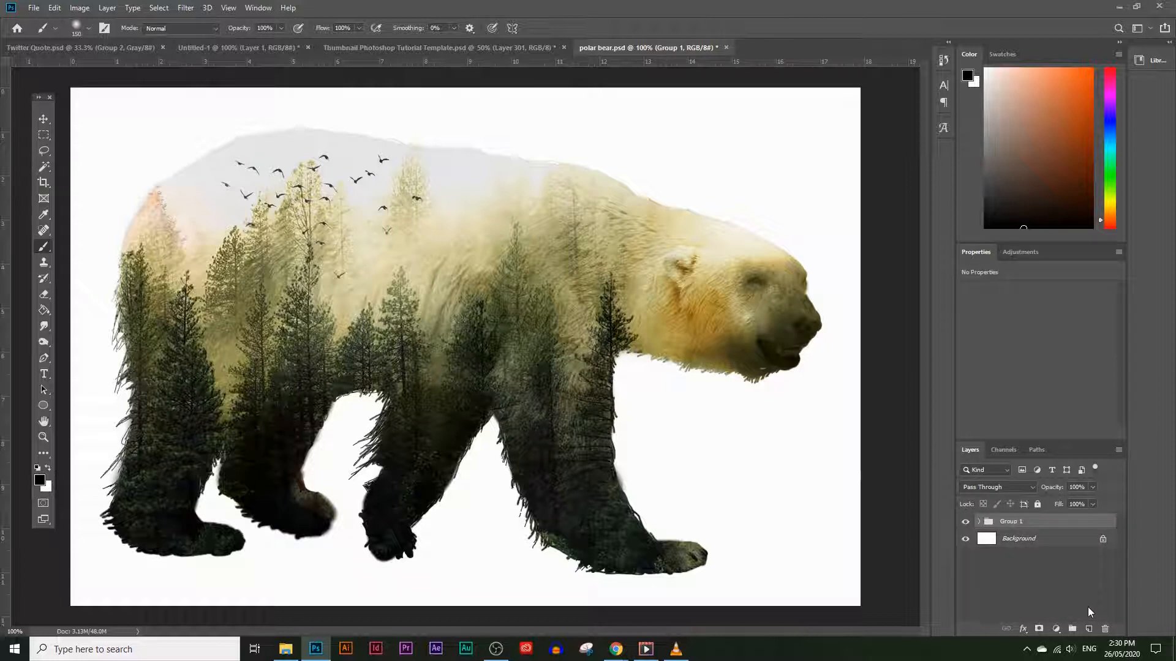
# Check the new group's contents, collapse it and rename the group as polar bear
pyautogui.click(978, 521)
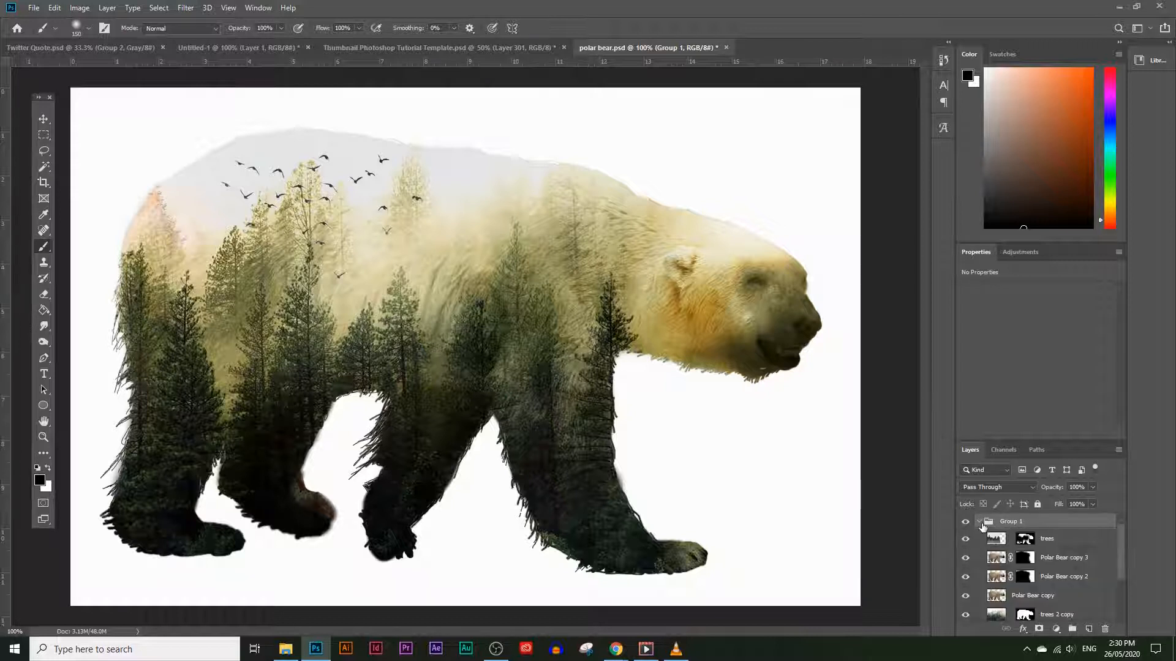
pyautogui.click(979, 522)
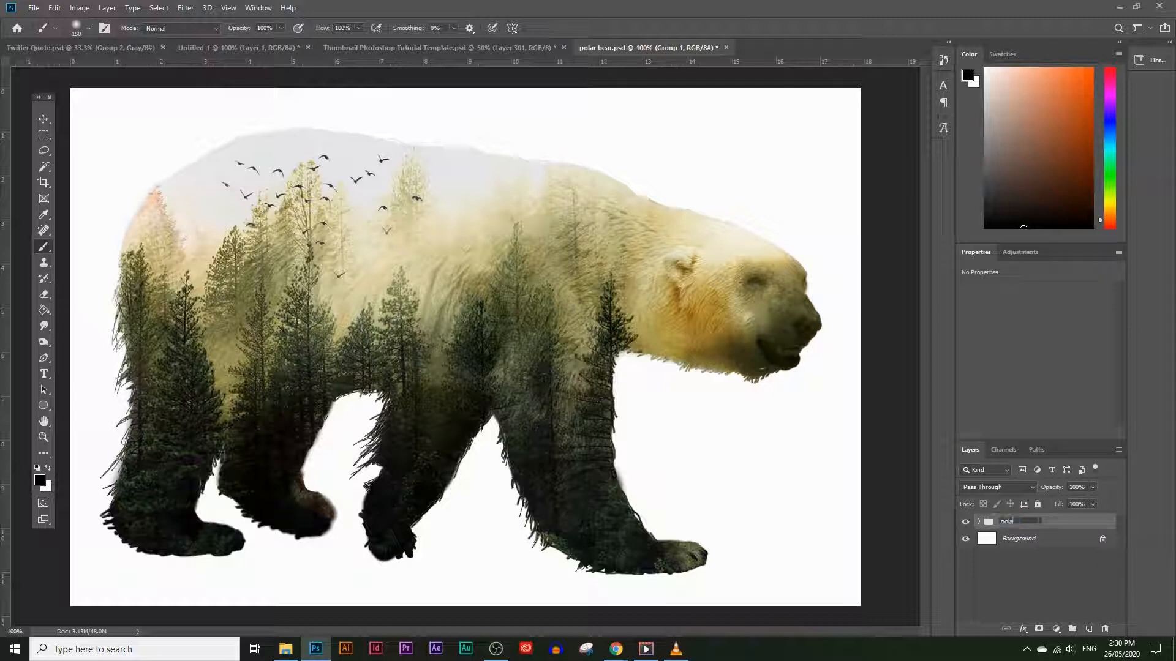
pyautogui.press('Return')
pyautogui.click(1064, 569)
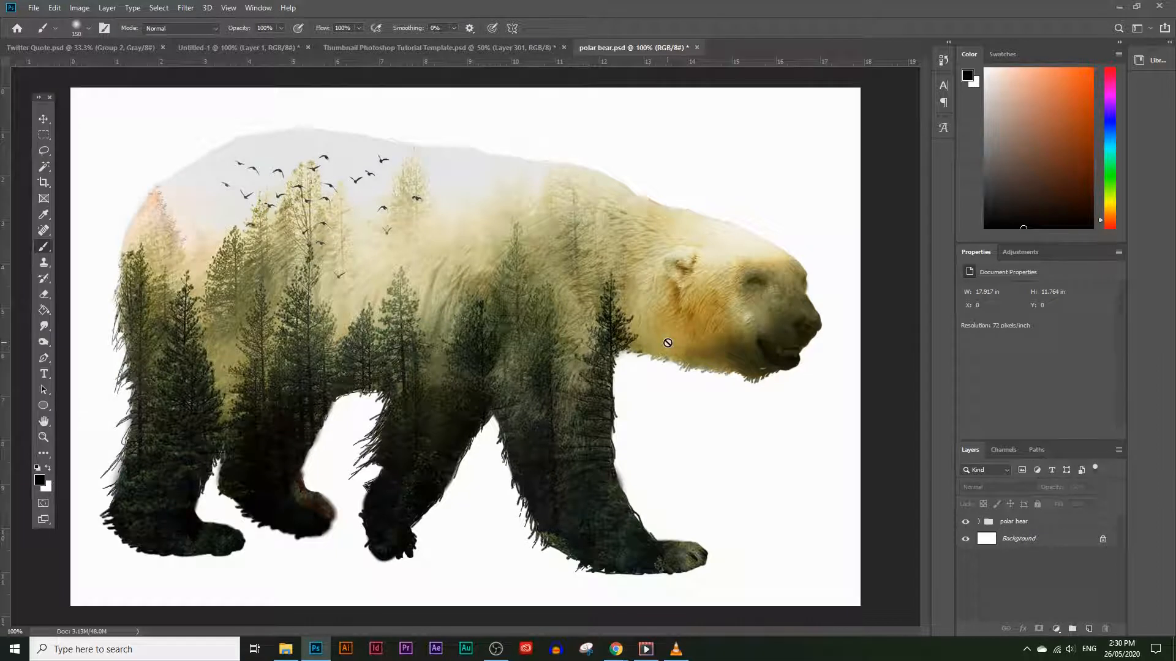
# Add a layer mask to the polar bear group and paint it black (000000) to fade the upper edge of the back
pyautogui.click(1027, 524)
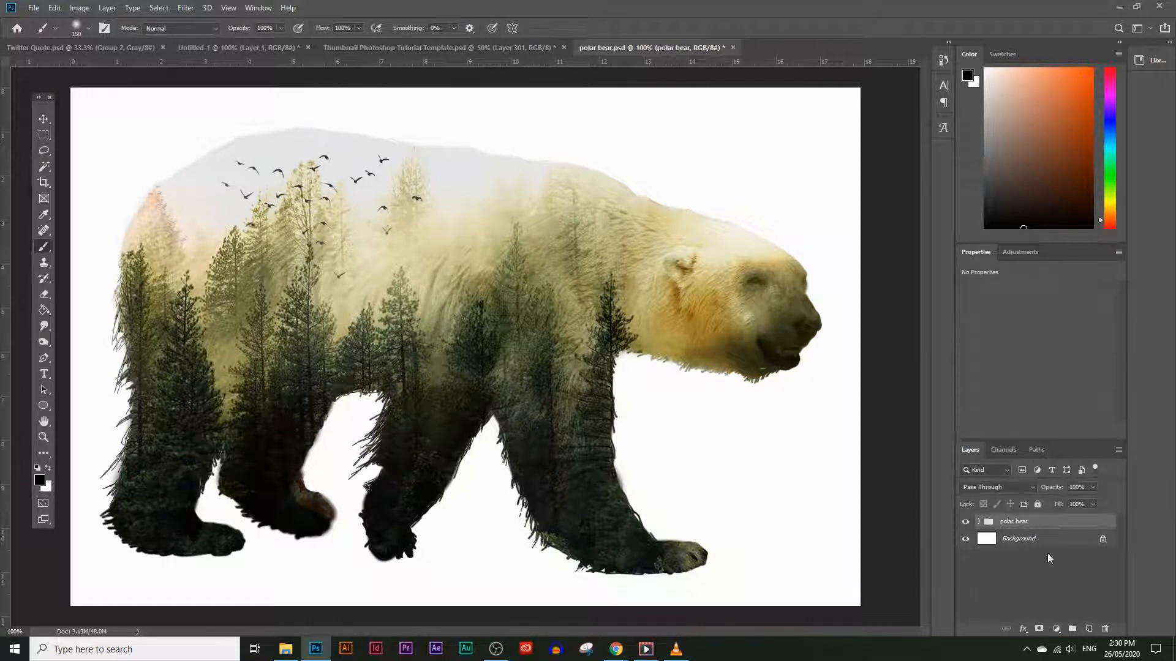
pyautogui.click(1038, 629)
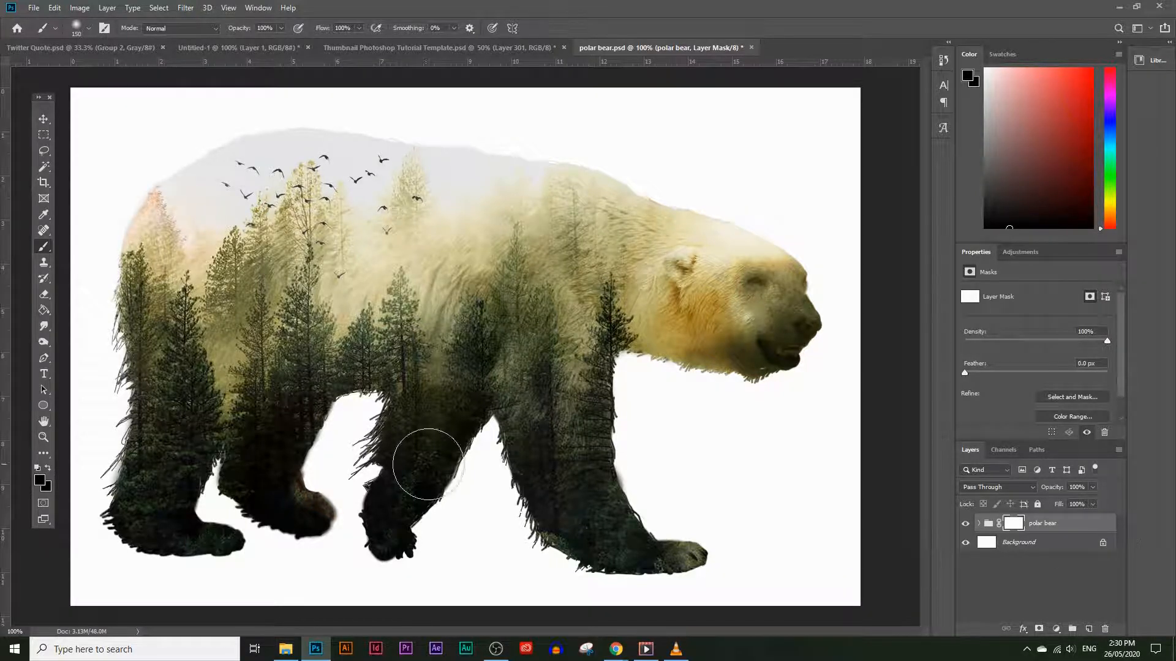
pyautogui.click(41, 480)
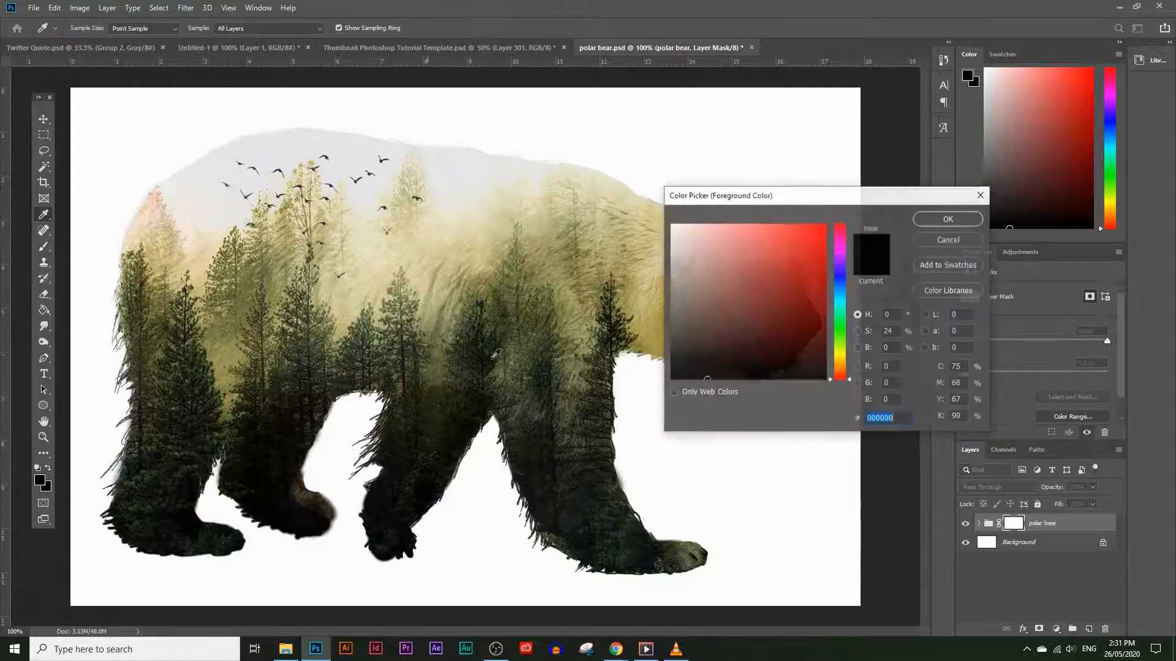
pyautogui.click(940, 222)
pyautogui.moveTo(271, 107)
pyautogui.mouseDown()
pyautogui.moveTo(138, 160)
pyautogui.moveTo(118, 199)
pyautogui.moveTo(164, 149)
pyautogui.moveTo(240, 114)
pyautogui.moveTo(406, 111)
pyautogui.moveTo(550, 130)
pyautogui.moveTo(370, 109)
pyautogui.mouseUp()
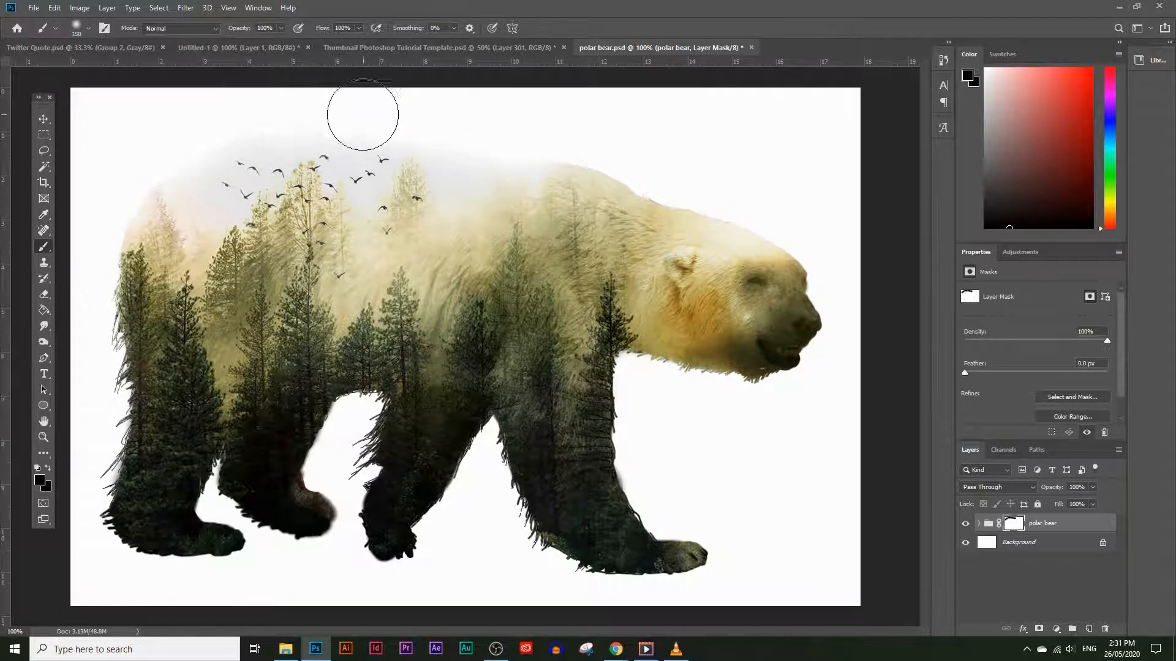
pyautogui.moveTo(191, 109); pyautogui.dragTo(197, 119)
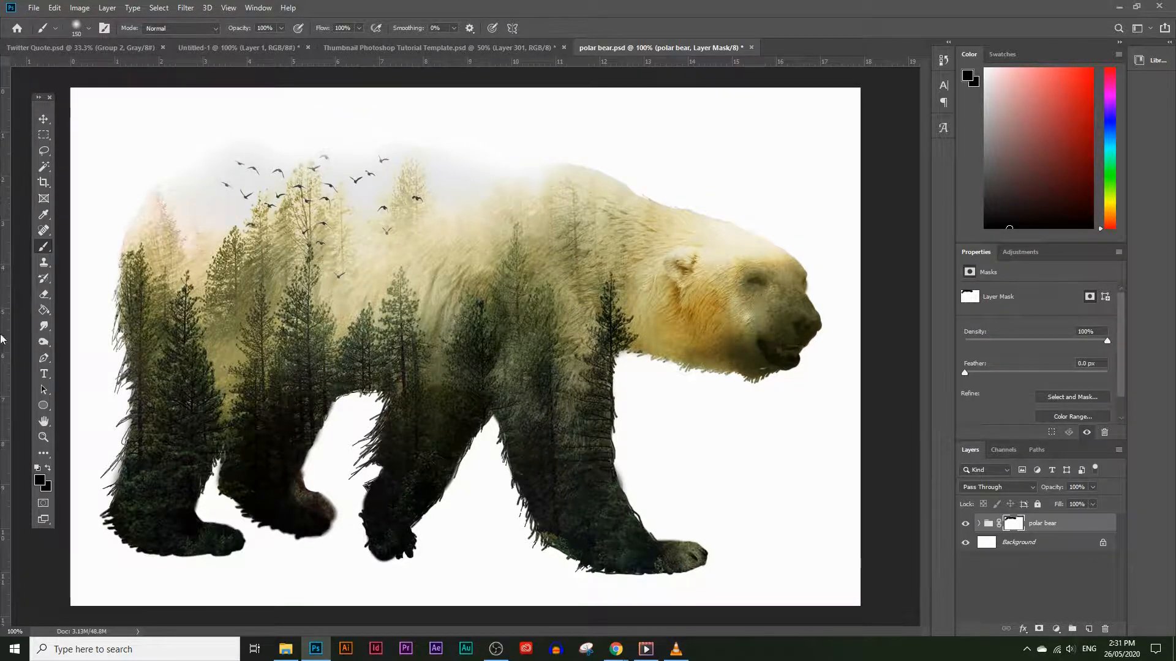
# Set the foreground colour to white (ffffff) and restore the faded birds on the group mask with a size 45 brush
pyautogui.click(39, 480)
pyautogui.moveTo(774, 270); pyautogui.dragTo(692, 204)
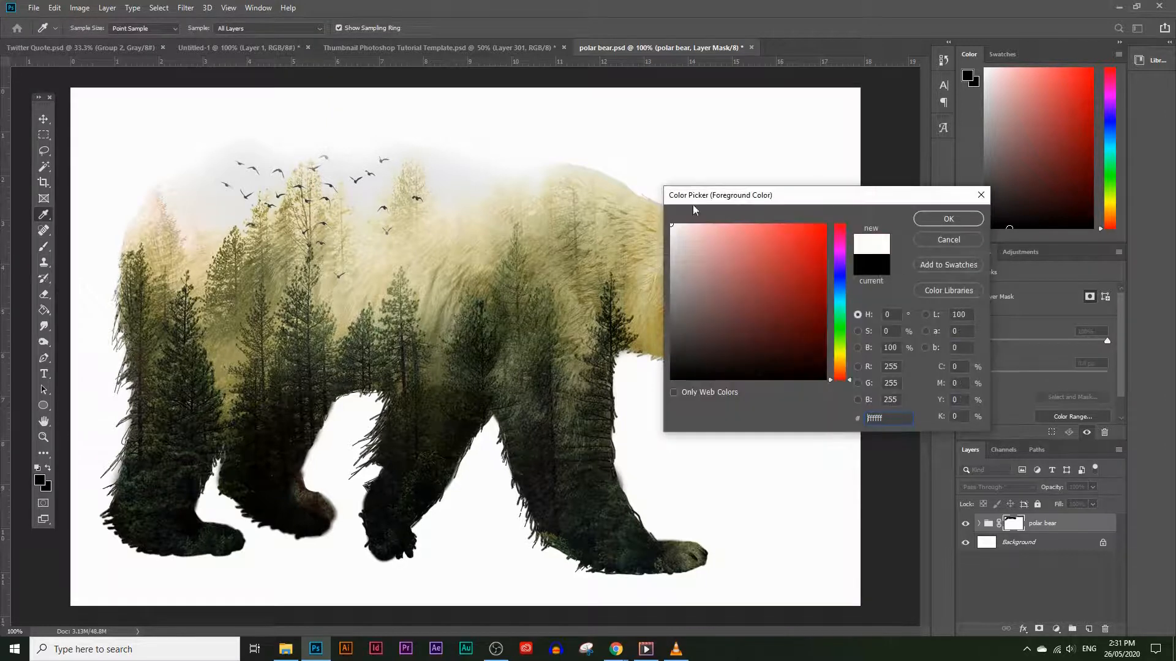
pyautogui.click(948, 219)
pyautogui.press('[')
pyautogui.press('[')
pyautogui.press('[')
pyautogui.press('[')
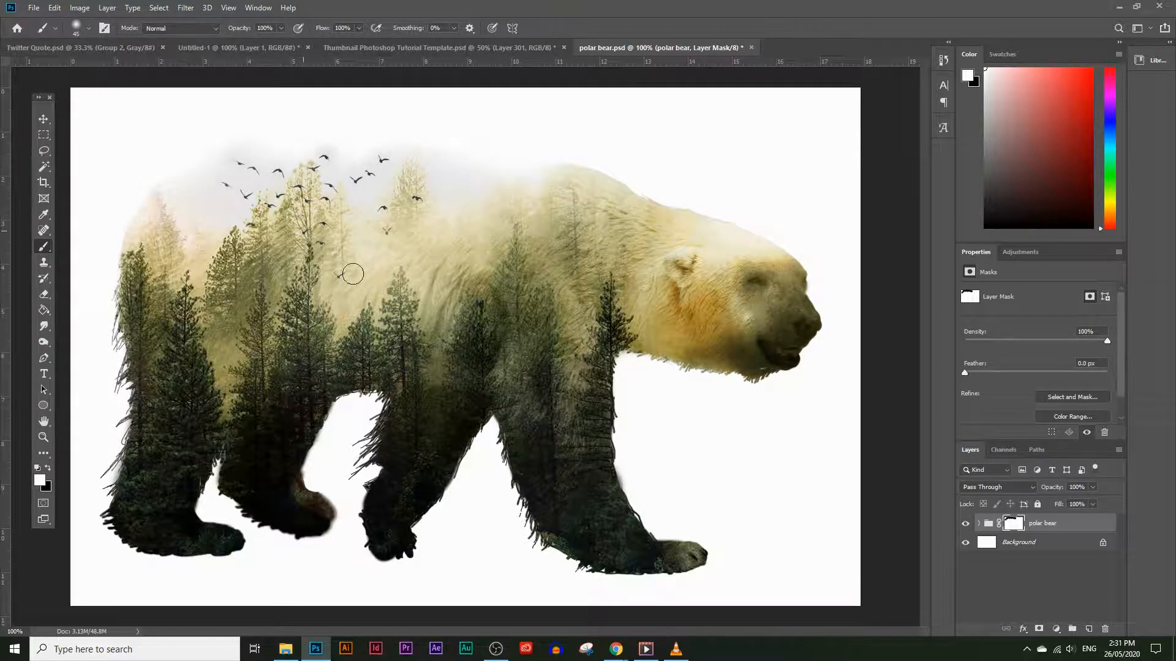
# Switch the foreground colour to black, enlarge the brush to 400 and fade the bear's back further on the group mask
pyautogui.press(']')
pyautogui.press(']')
pyautogui.press(']')
pyautogui.press(']')
pyautogui.press(']')
pyautogui.press(']')
pyautogui.press(']')
pyautogui.press(']')
pyautogui.press(']')
pyautogui.press(']')
pyautogui.press(']')
pyautogui.click(36, 480)
pyautogui.click(778, 380)
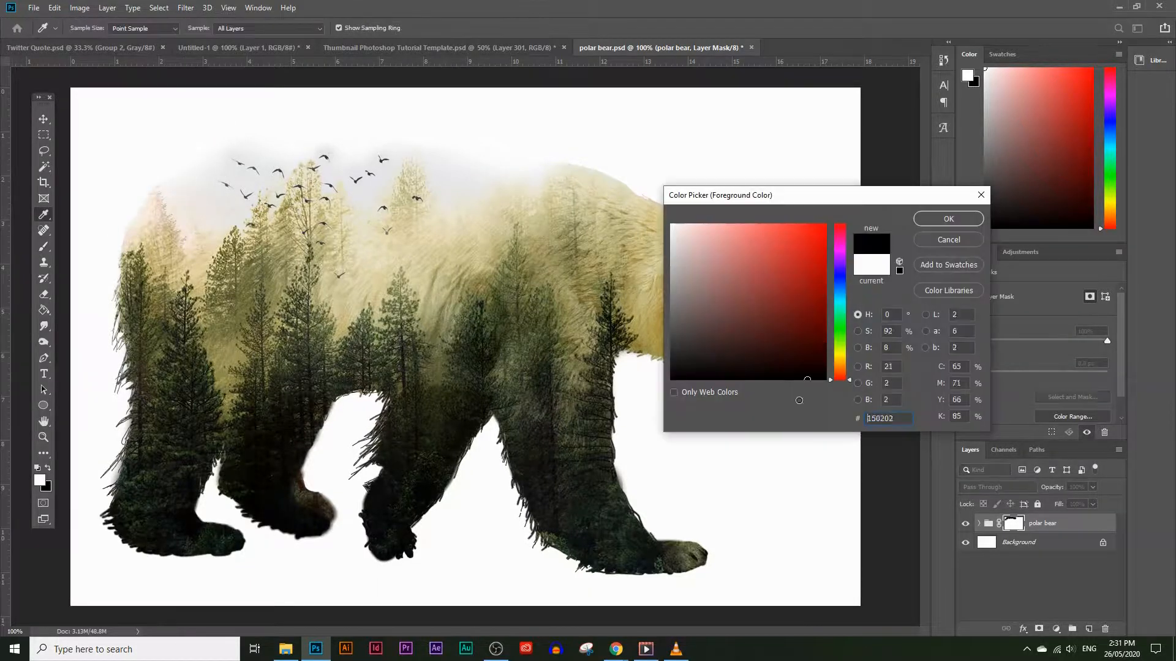
pyautogui.click(920, 223)
pyautogui.press(']')
pyautogui.press(']')
pyautogui.press(']')
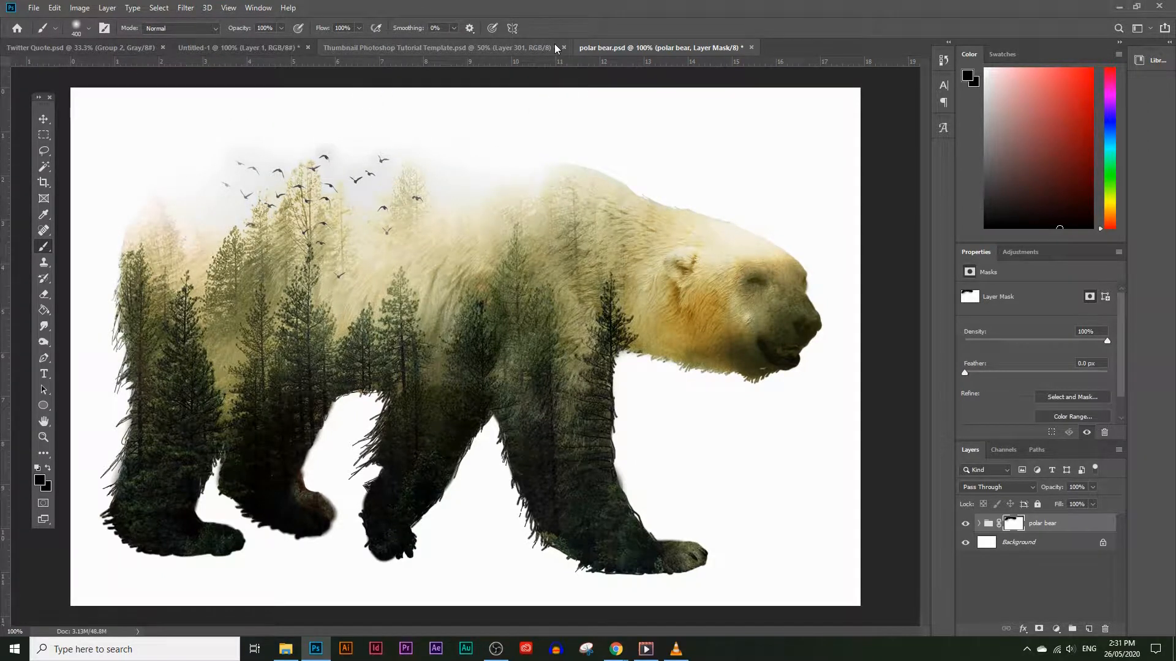
pyautogui.click(43, 436)
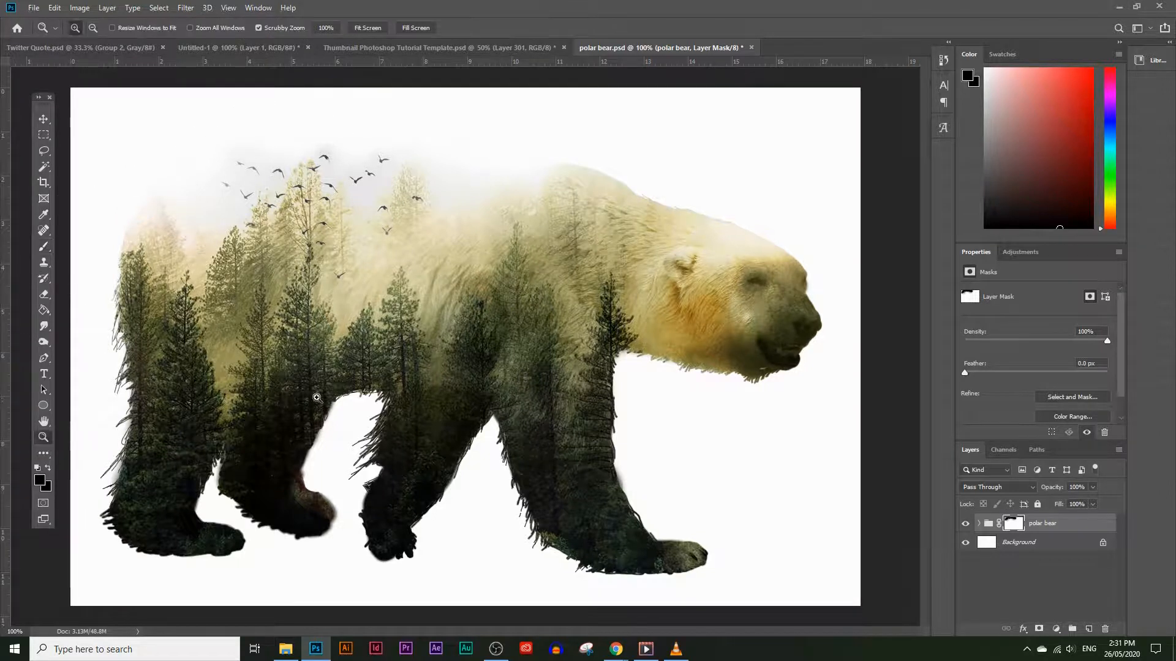
pyautogui.keyDown('alt'); pyautogui.click(466, 346); pyautogui.keyUp('alt')
pyautogui.click(587, 221)
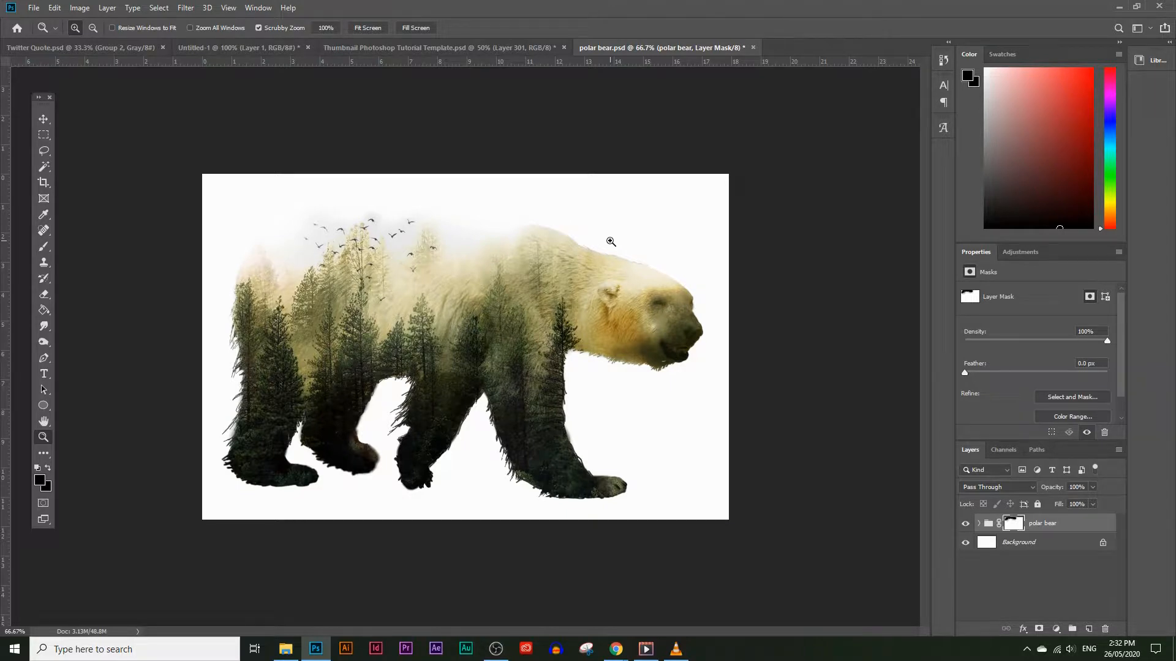
pyautogui.click(430, 394)
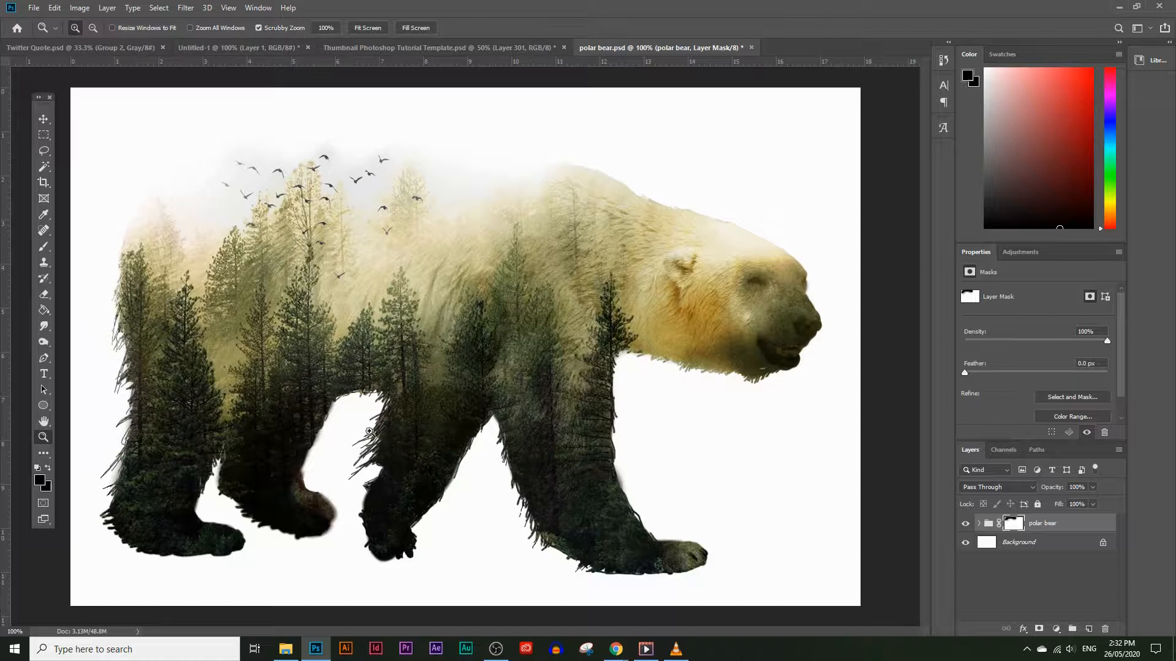